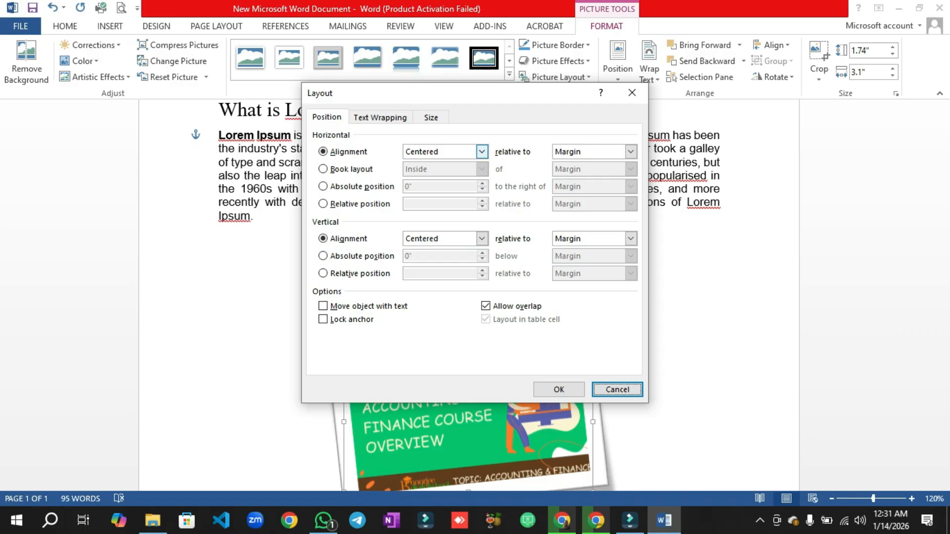
left_click(481, 239)
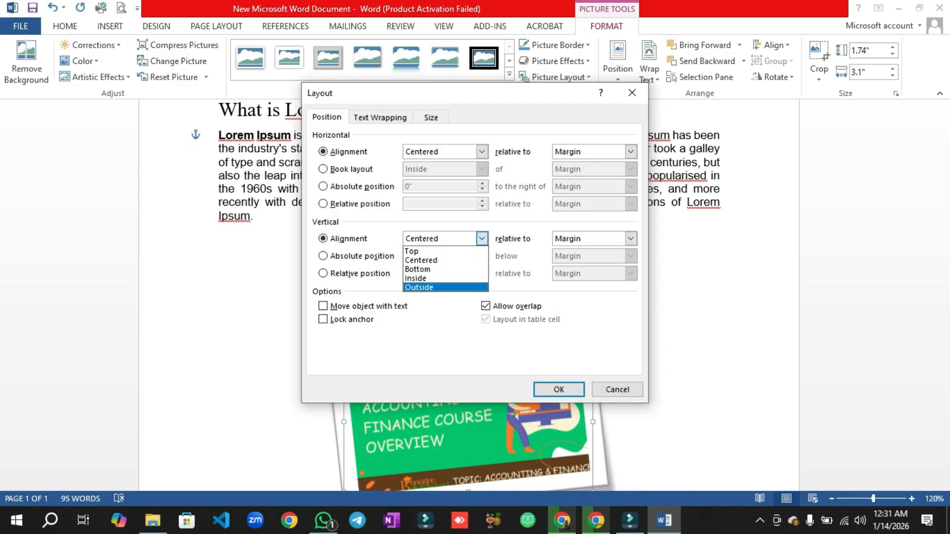
left_click(421, 260)
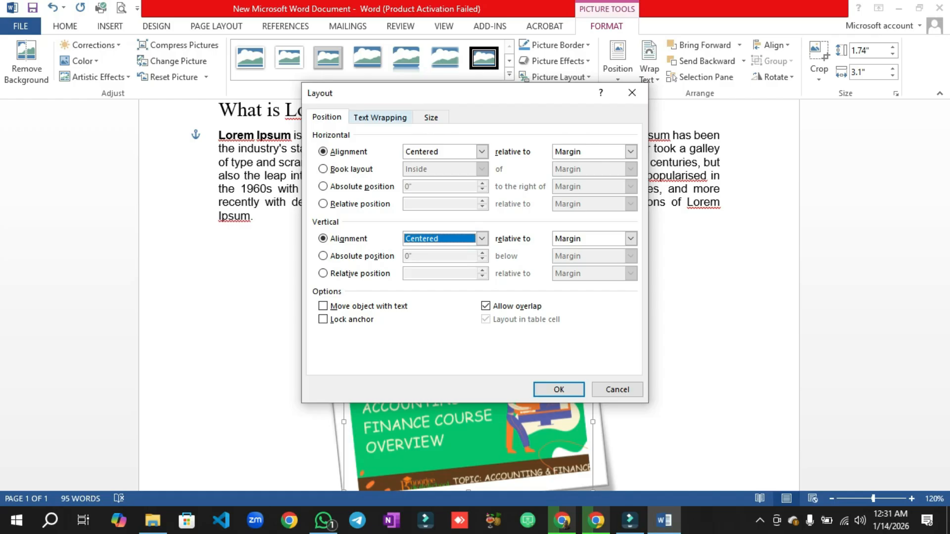
key("ctrl+Tab")
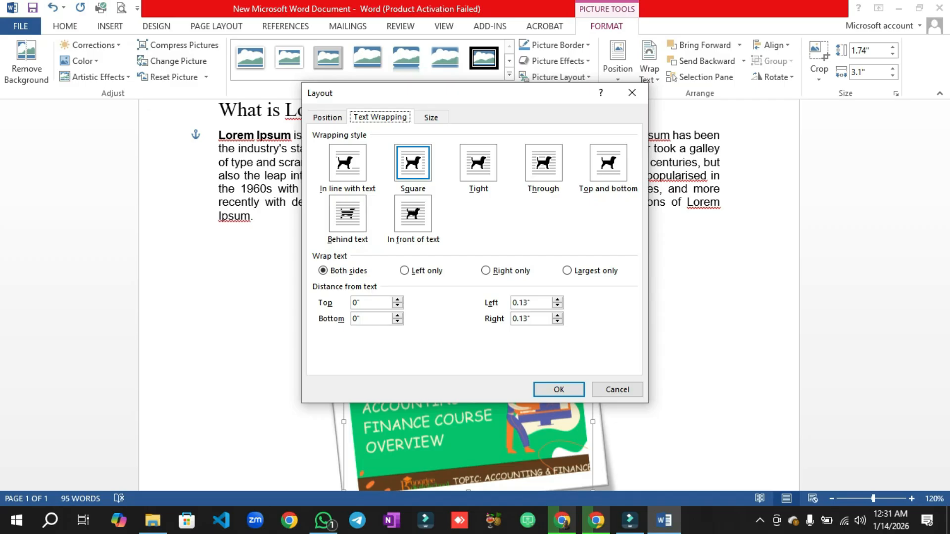
left_click(617, 390)
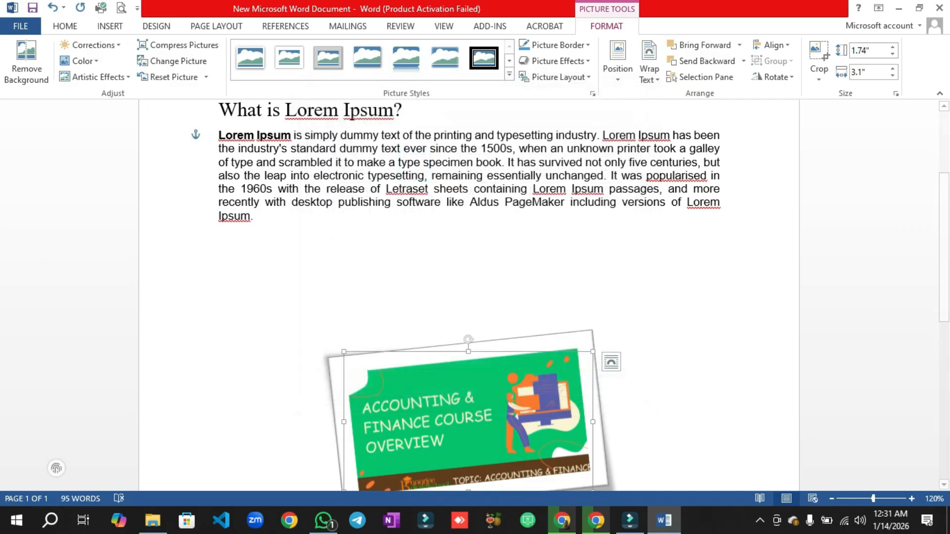
Set the picture's text wrapping to Tight and move it up into the middle of the Lorem Ipsum paragraph
left_click(649, 69)
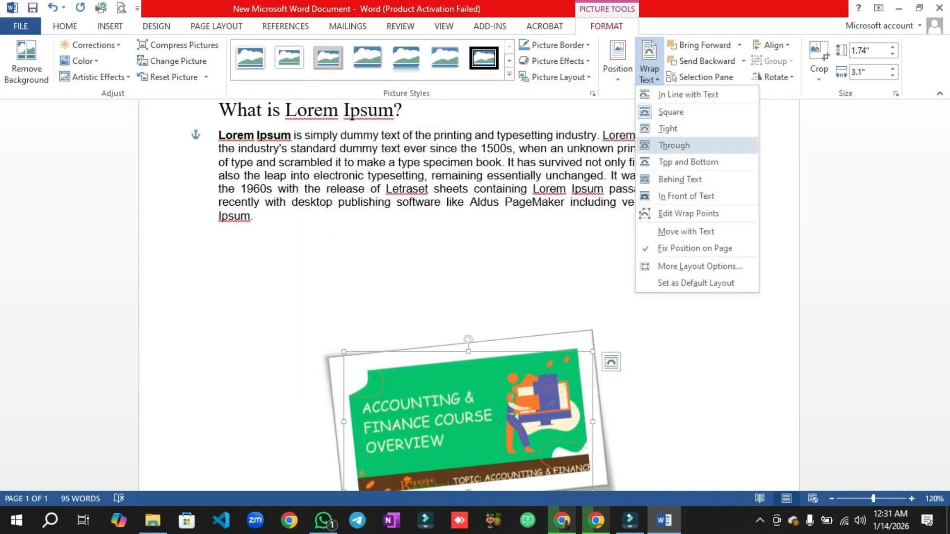
left_click(649, 69)
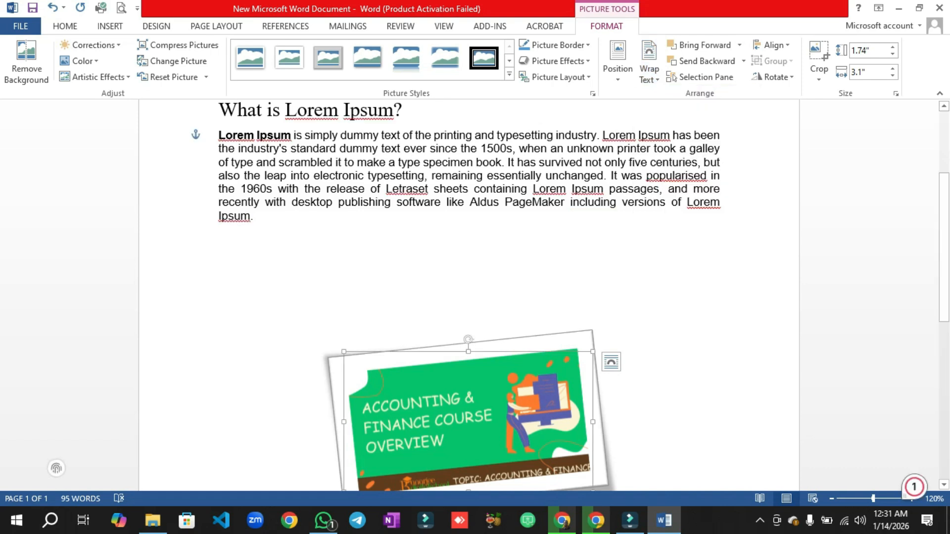
left_click(649, 69)
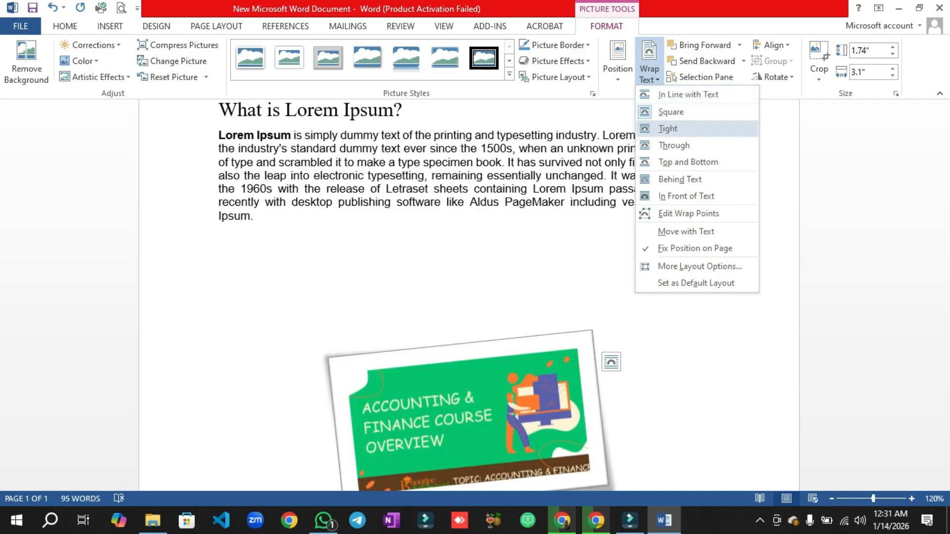
left_click(667, 128)
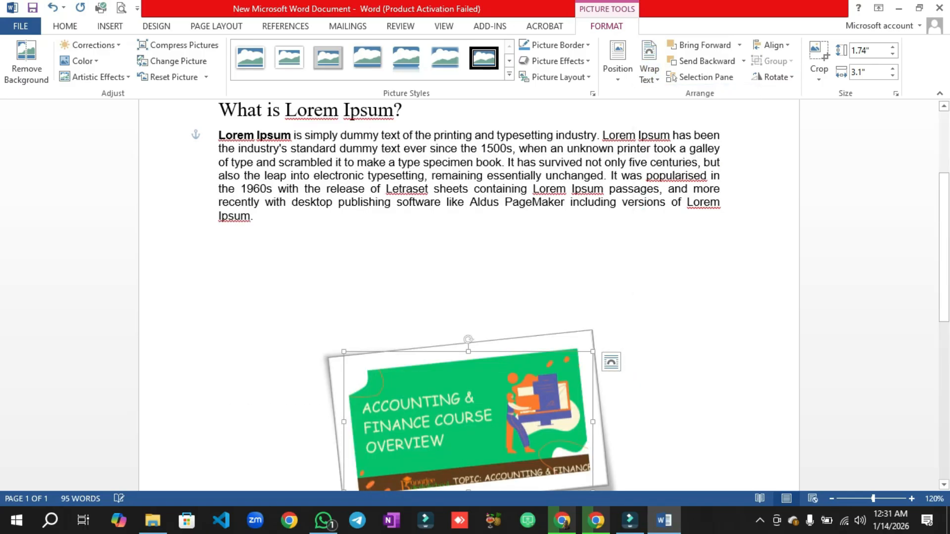
left_click_drag(467, 420, 446, 225)
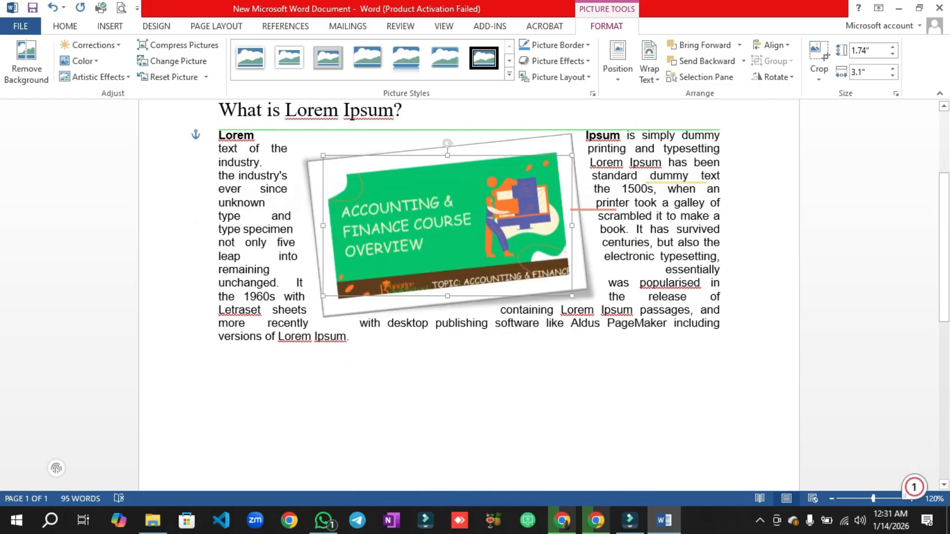
Try Top and Bottom wrapping on the picture, and switch it to In Front of Text, shifting it slightly to the right
left_click(649, 69)
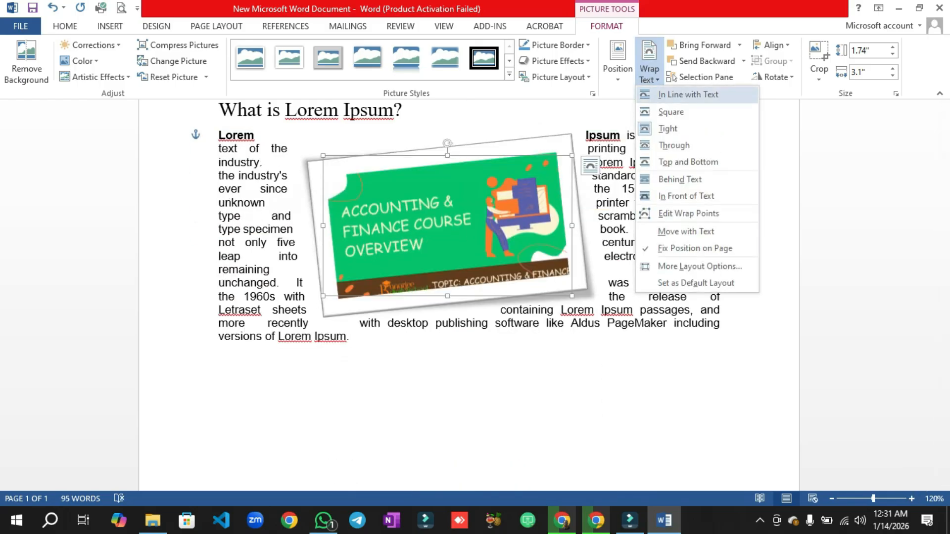
left_click(688, 161)
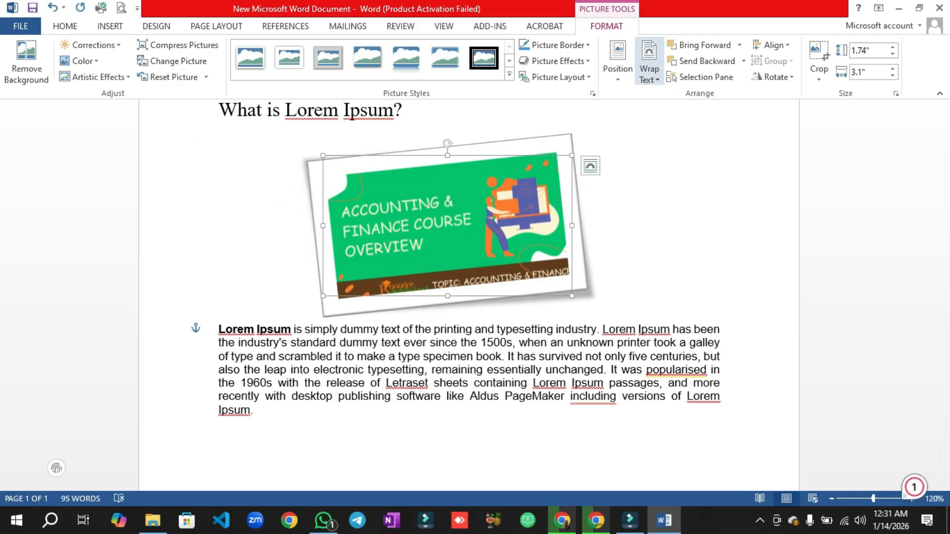
left_click(649, 69)
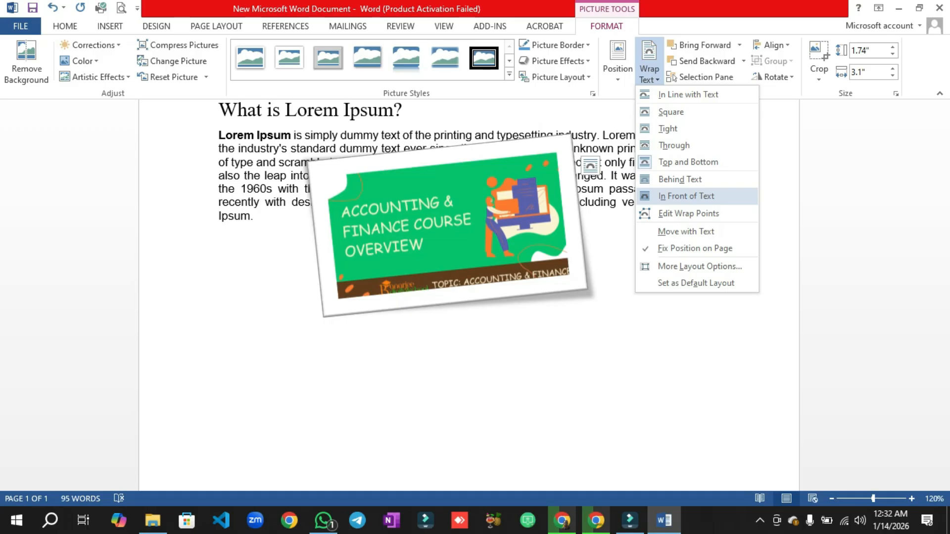
left_click(686, 196)
left_click_drag(447, 225, 476, 225)
Set the picture's wrapping to Behind Text and move it below the paragraph and back up over it
left_click(649, 74)
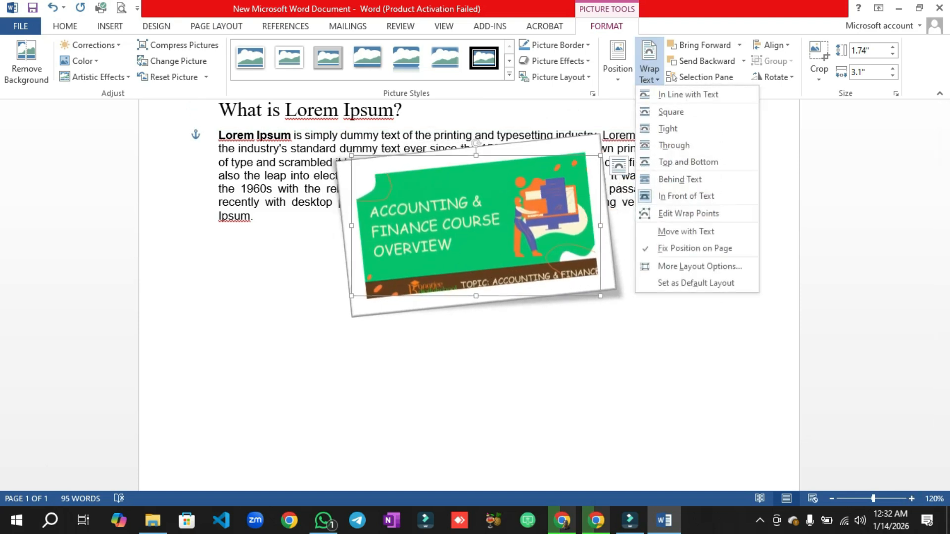
left_click(680, 179)
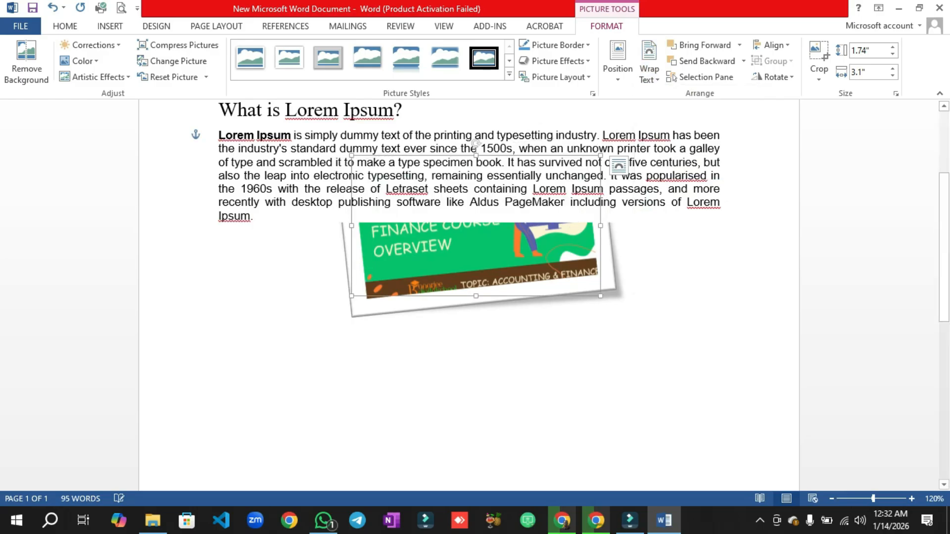
left_click_drag(476, 260, 480, 319)
left_click_drag(480, 202, 478, 143)
Set the picture's wrapping to In Line with Text and try to shift it slightly
left_click(649, 72)
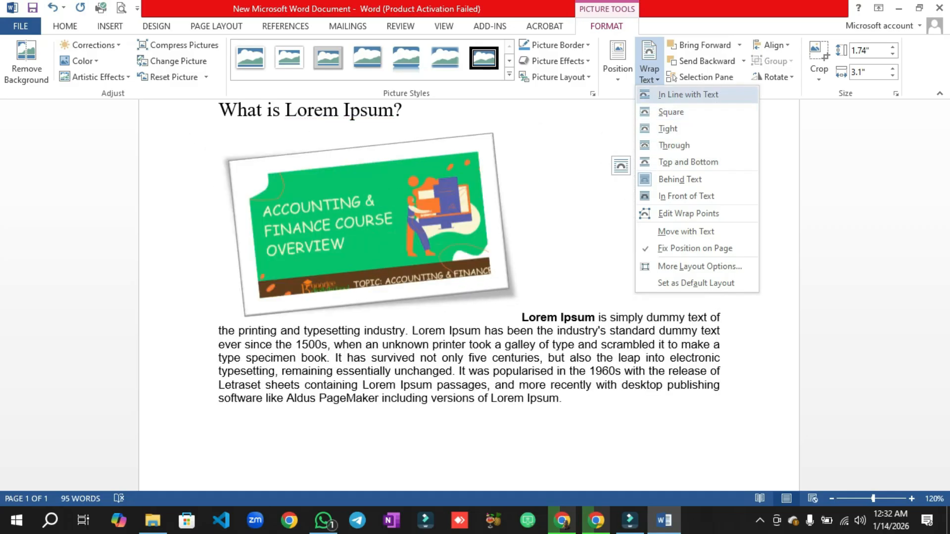
left_click(688, 94)
key("F2")
left_click_drag(369, 225, 353, 228)
Set the picture's wrapping to Through and move it toward the right side of the paragraph
left_click(649, 69)
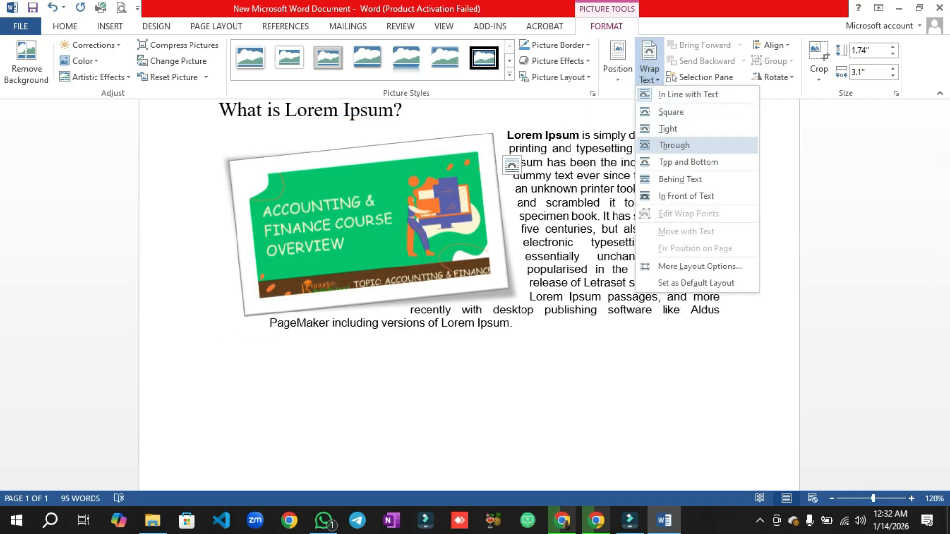
left_click(674, 145)
left_click_drag(376, 220, 521, 220)
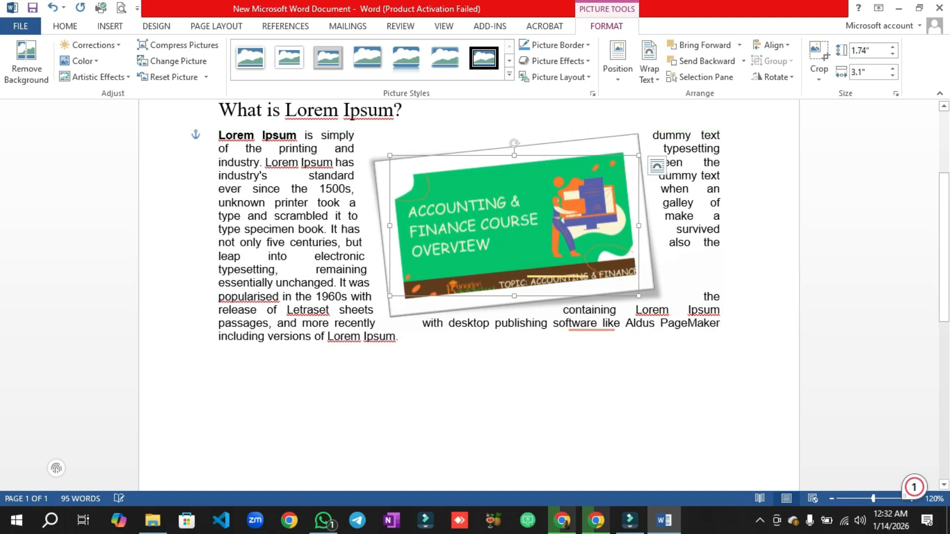
Add five blank lines below the Lorem Ipsum paragraph
left_click(219, 351)
scroll(469, 297, "up", 2)
scroll(469, 297, "down", 2)
scroll(469, 297, "up", 1)
scroll(469, 297, "down", 1)
scroll(469, 297, "up", 1)
scroll(469, 297, "down", 1)
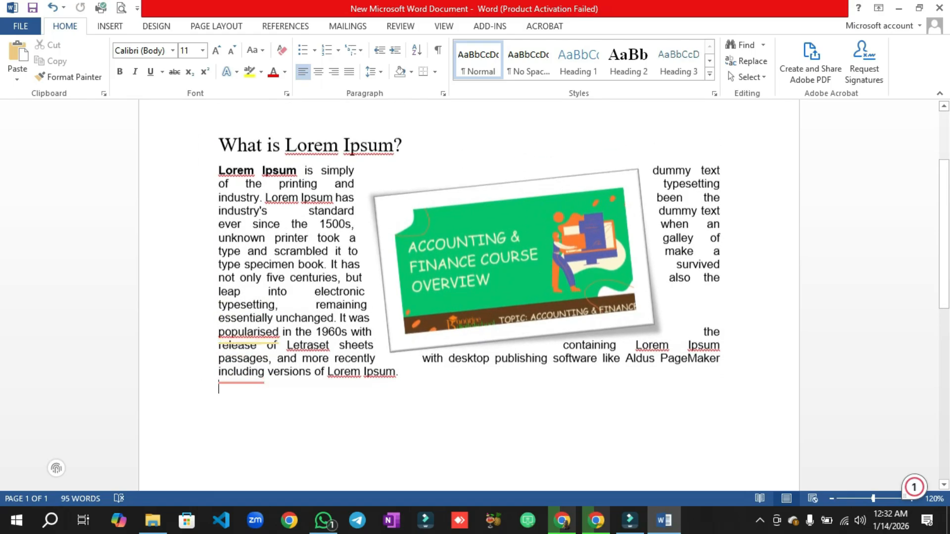
scroll(469, 297, "down", 3)
key("Return")
key("Return")
key("Return")
key("Return")
key("Return")
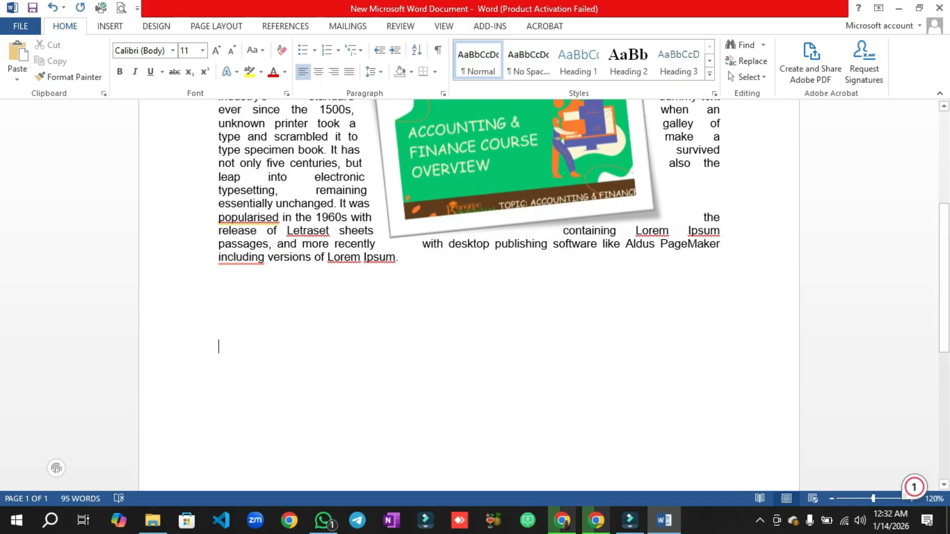
Bring the picture one level forward in the stacking order
scroll(469, 297, "up", 2)
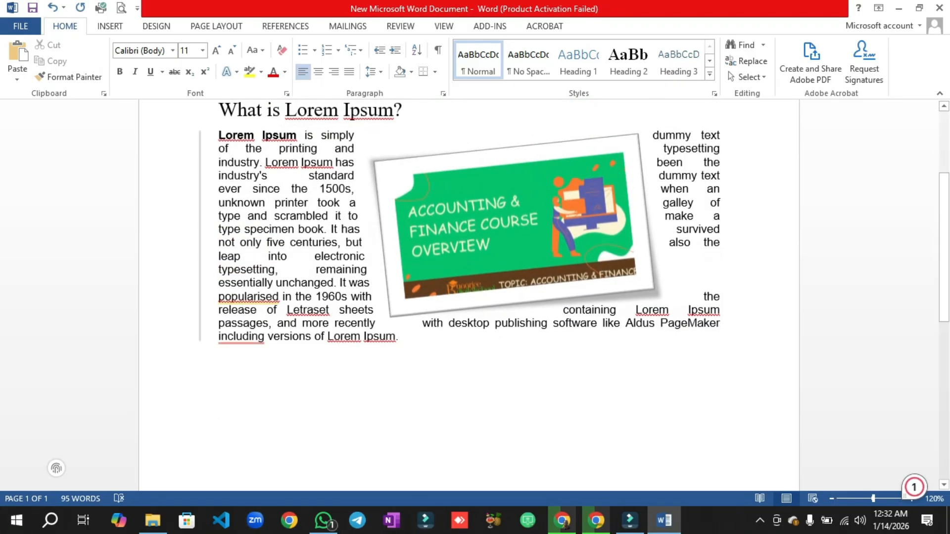
left_click(514, 226)
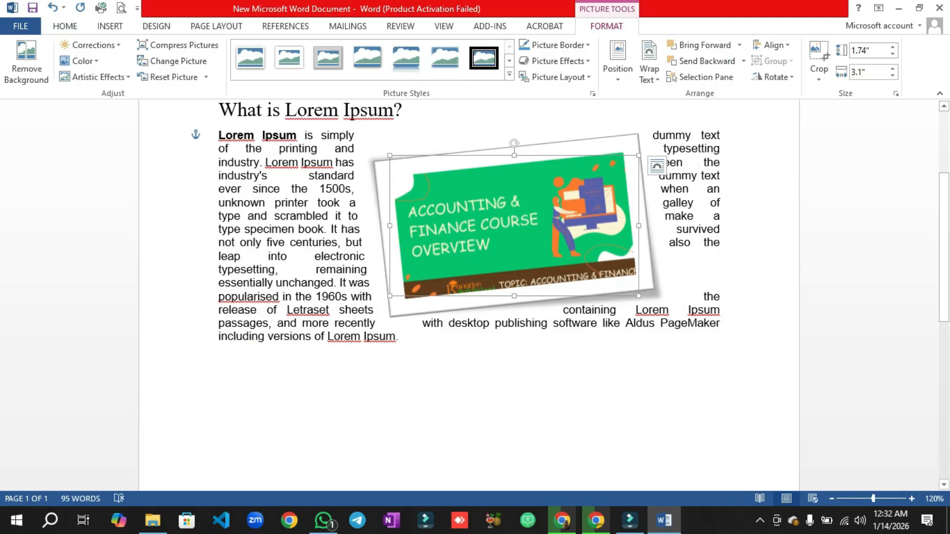
left_click(739, 45)
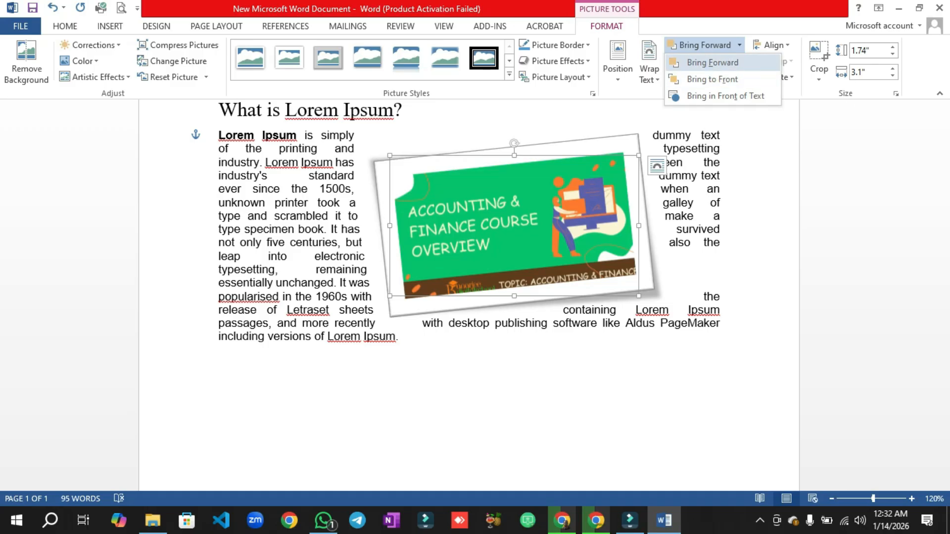
left_click(712, 63)
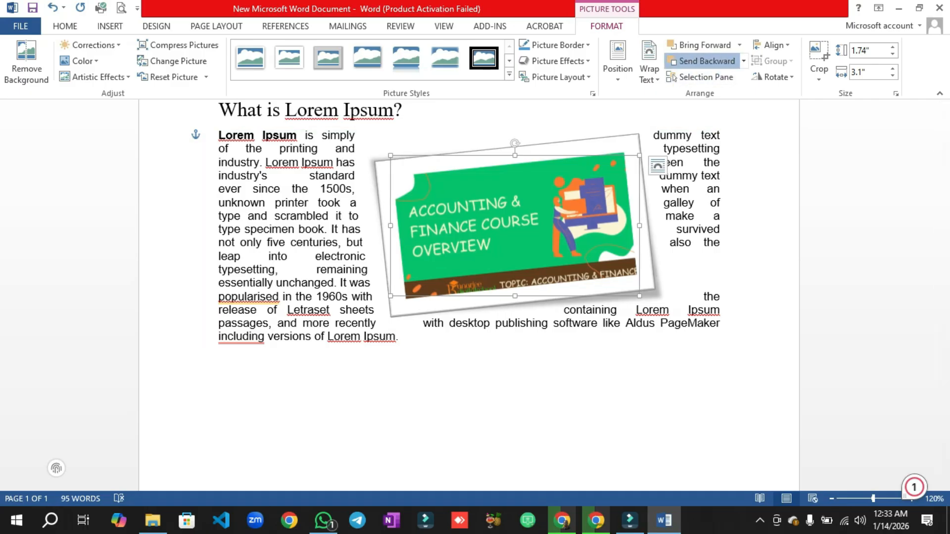
Send the picture backward in the stacking order
left_click(743, 61)
left_click(712, 78)
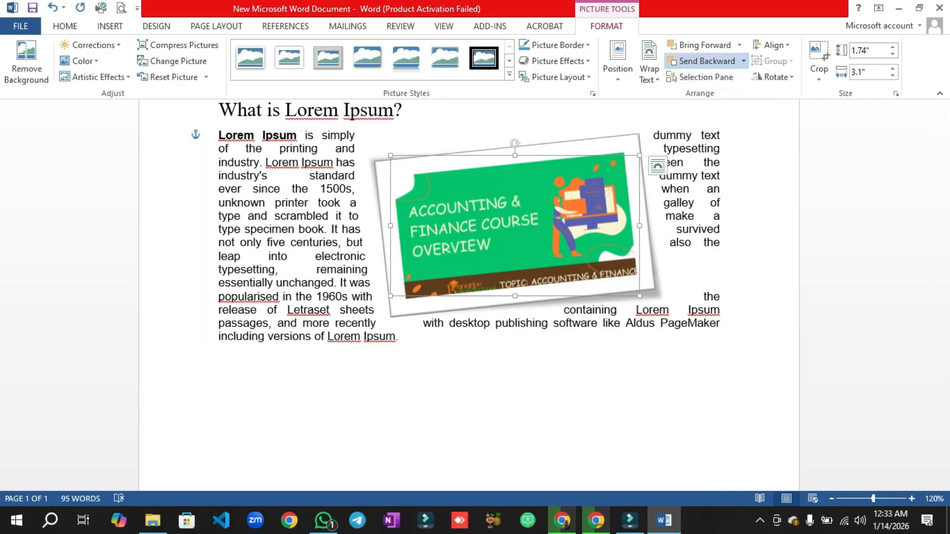
left_click(744, 62)
left_click(712, 78)
Check the document's objects in the selection pane and align the picture to the horizontal center of the margins
left_click(700, 77)
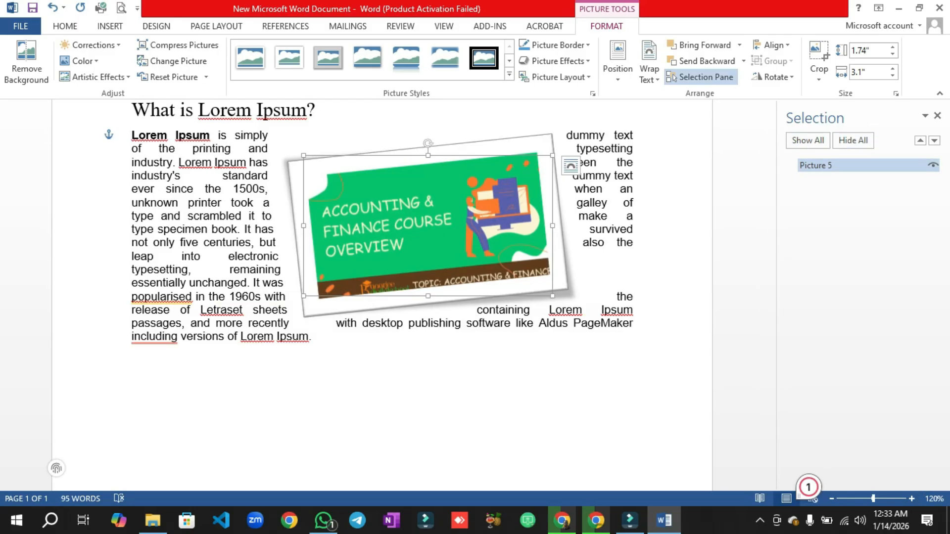
left_click(936, 116)
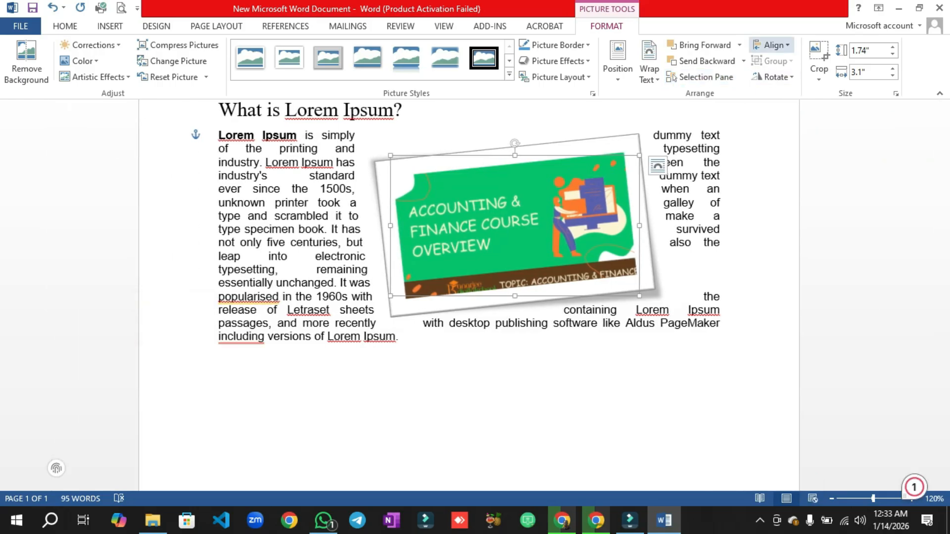
left_click(774, 45)
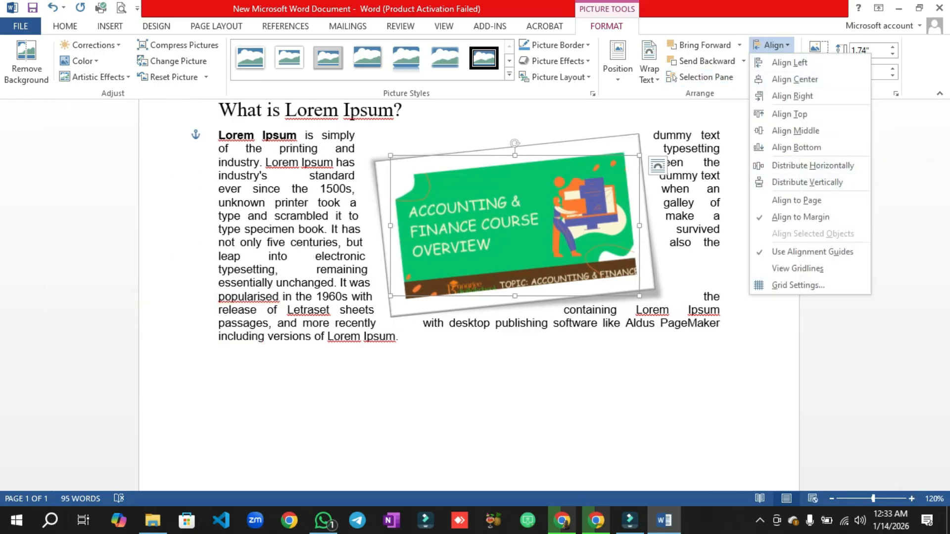
left_click(794, 79)
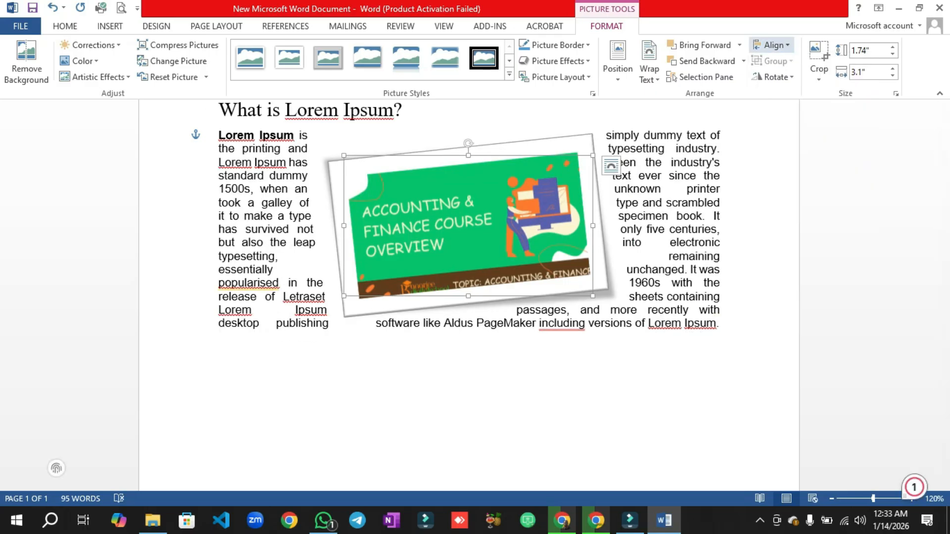
left_click(773, 77)
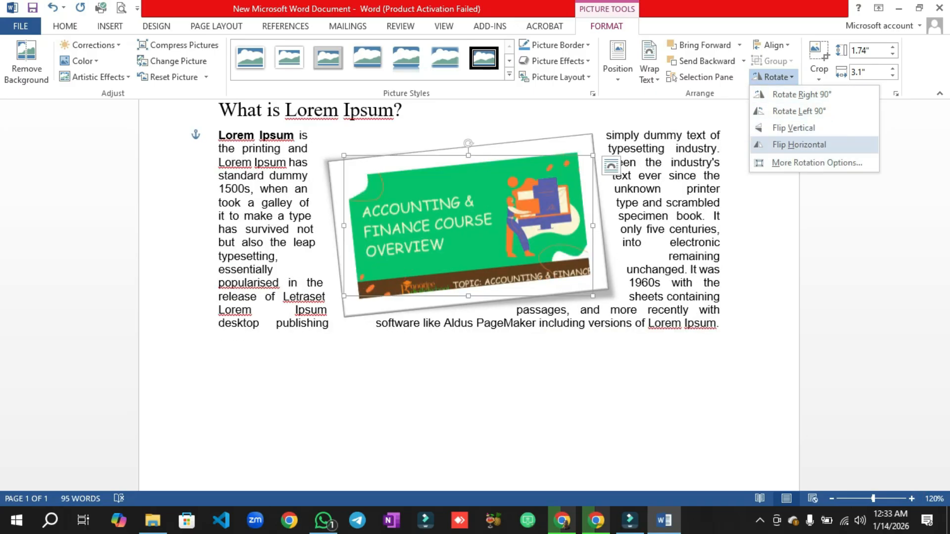
left_click(774, 78)
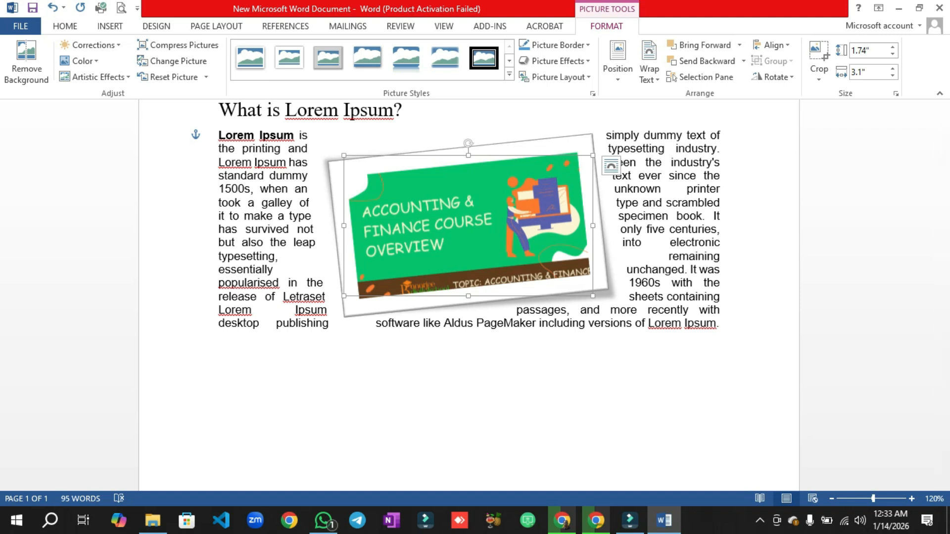
Reduce the picture's height to 1.1 inches with its proportions kept
left_click(892, 55)
left_click(891, 54)
left_click(891, 55)
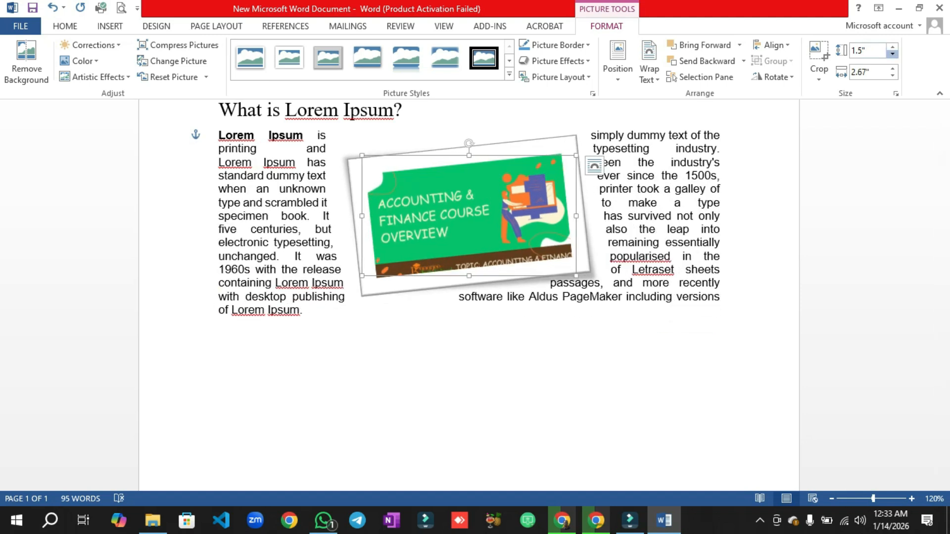
left_click(892, 53)
left_click(891, 54)
left_click(891, 54)
left_click(892, 54)
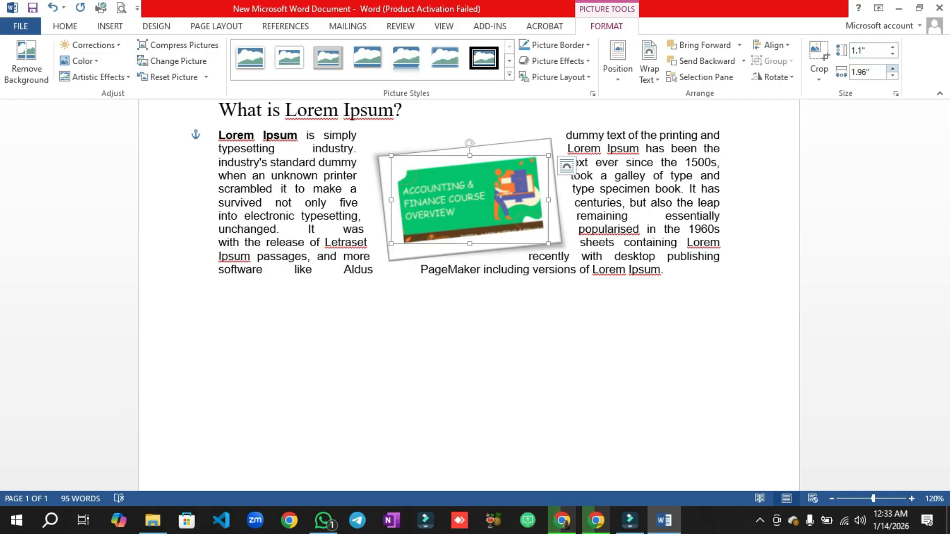
Reduce the picture's width to 1.3 inches with its proportions kept
left_click(891, 76)
left_click(891, 75)
left_click(892, 76)
left_click(892, 75)
left_click(892, 75)
left_click(892, 75)
left_click(892, 75)
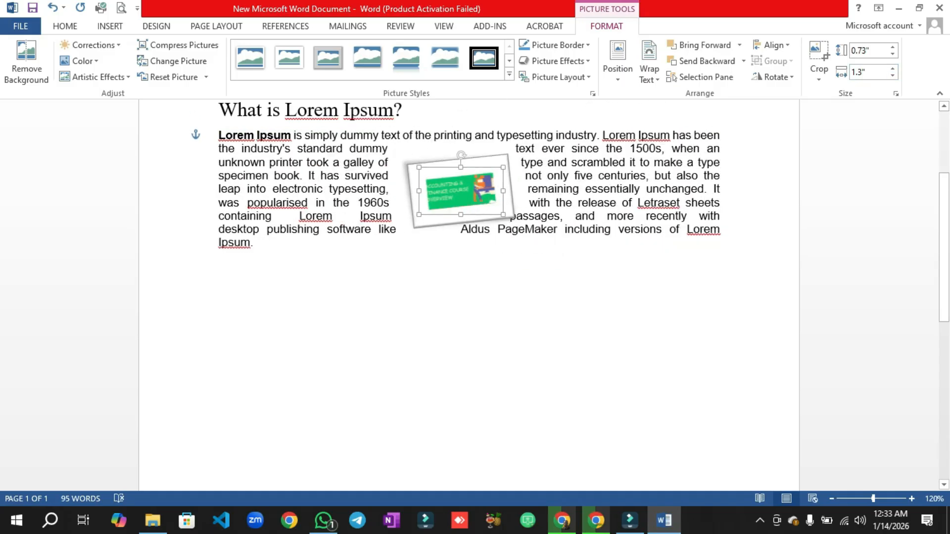
Enlarge the picture freehand from its corner and reposition it inside the paragraph, leaving the text cursor below the paragraph
left_click_drag(493, 172, 651, 82)
left_click_drag(535, 148, 519, 213)
left_click(723, 242)
left_click(218, 387)
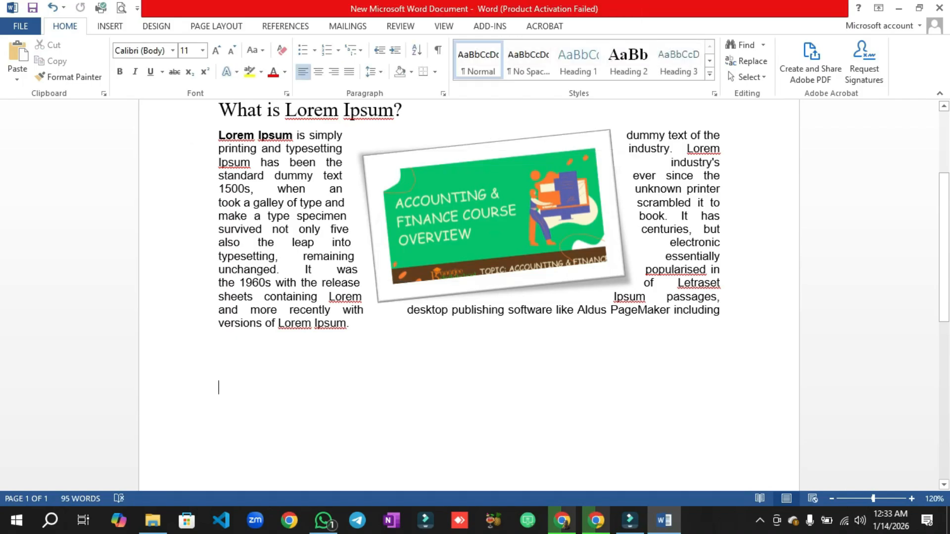
scroll(469, 208, "down", 2)
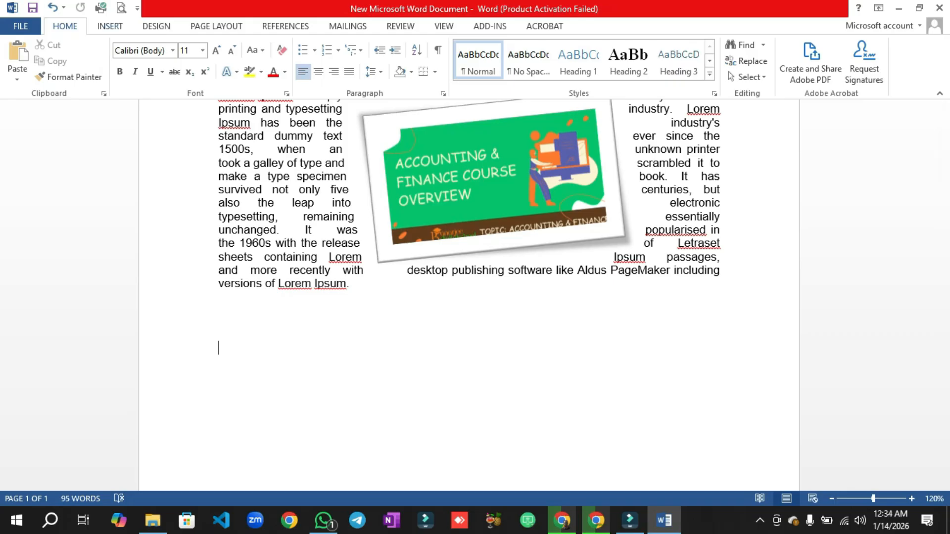
Insert a table of four columns and two rows on the empty line below the paragraph
left_click(109, 27)
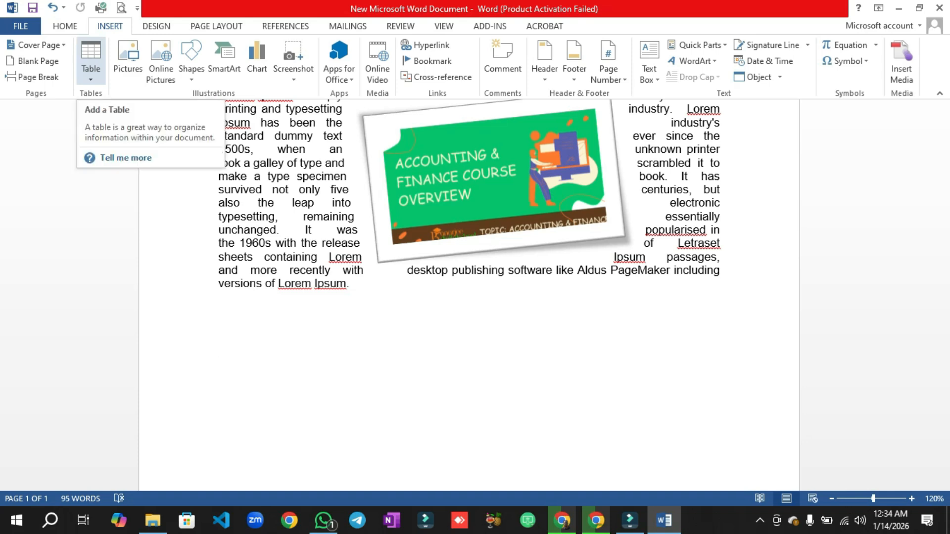
left_click(90, 58)
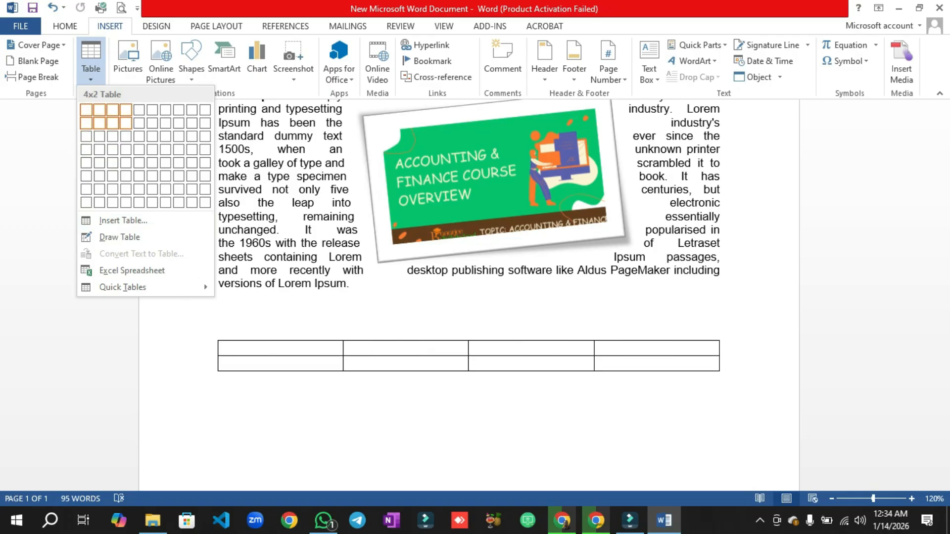
left_click(126, 123)
left_click(219, 404)
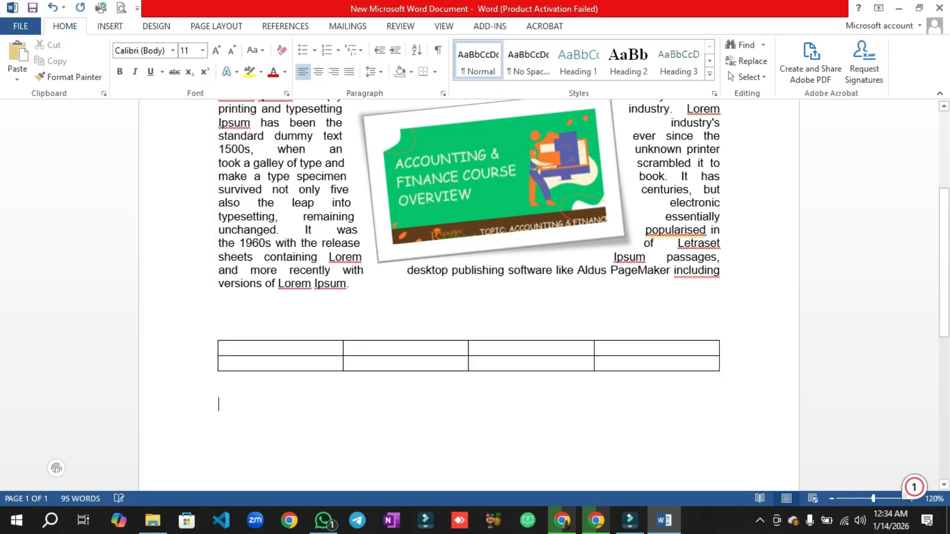
Enter SL and Name as the headers of the table's first two columns
left_click(225, 349)
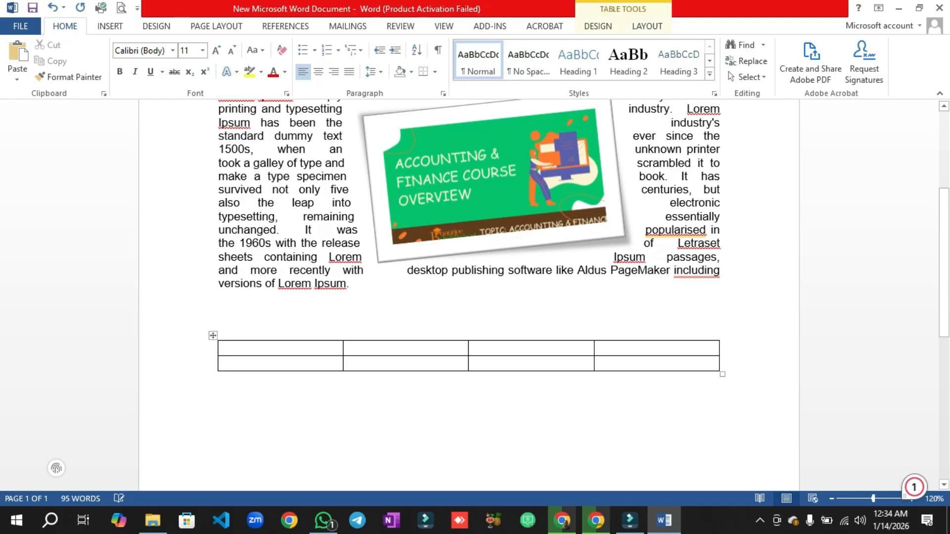
type("My")
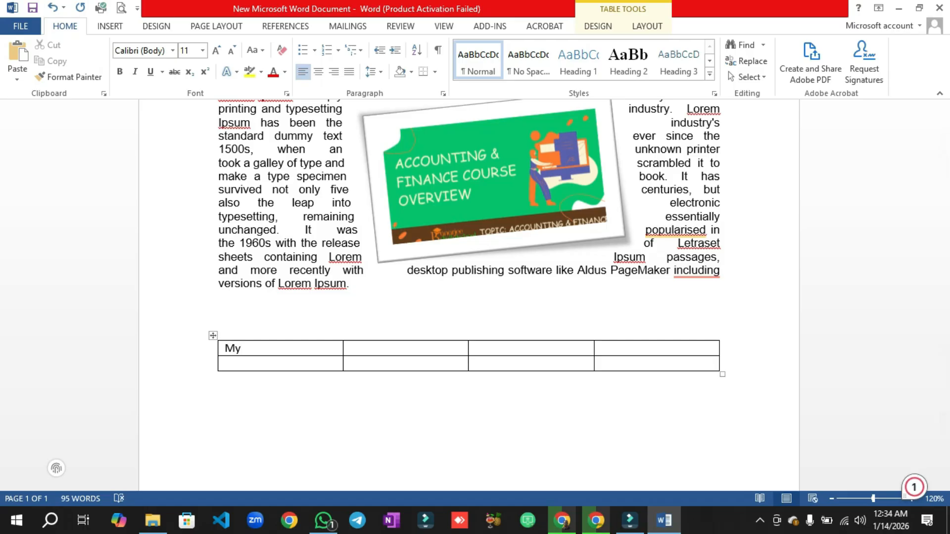
key("Tab")
type("Name")
key("Tab")
key("Left")
key("Left")
key("Left")
key("Left")
key("Left")
key("Left")
key("Left")
key("BackSpace")
key("BackSpace")
type("so")
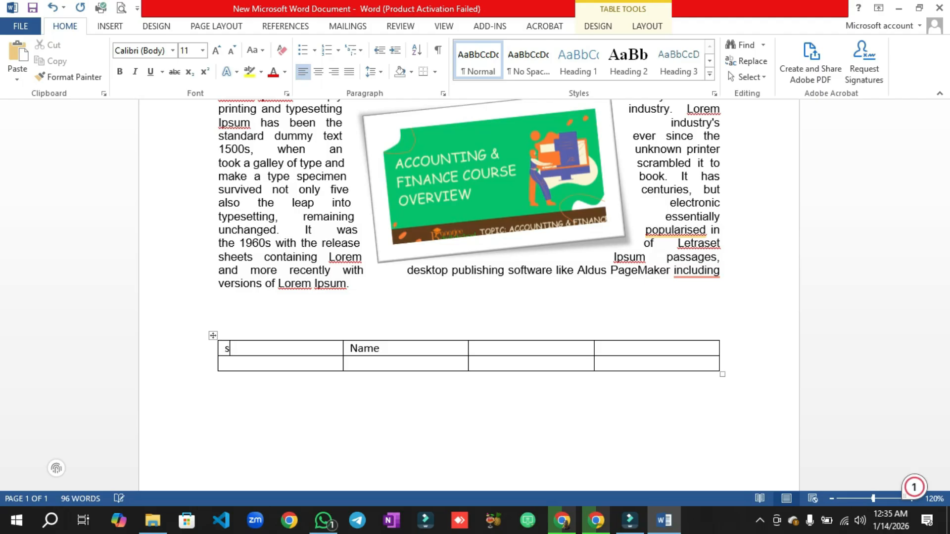
key("BackSpace")
key("BackSpace")
type("s")
key("BackSpace")
type("SL")
Enter Phone and Address as the headers of the third and fourth columns
key("Right")
key("Right")
key("Right")
key("Right")
key("Right")
key("Right")
type("Phone")
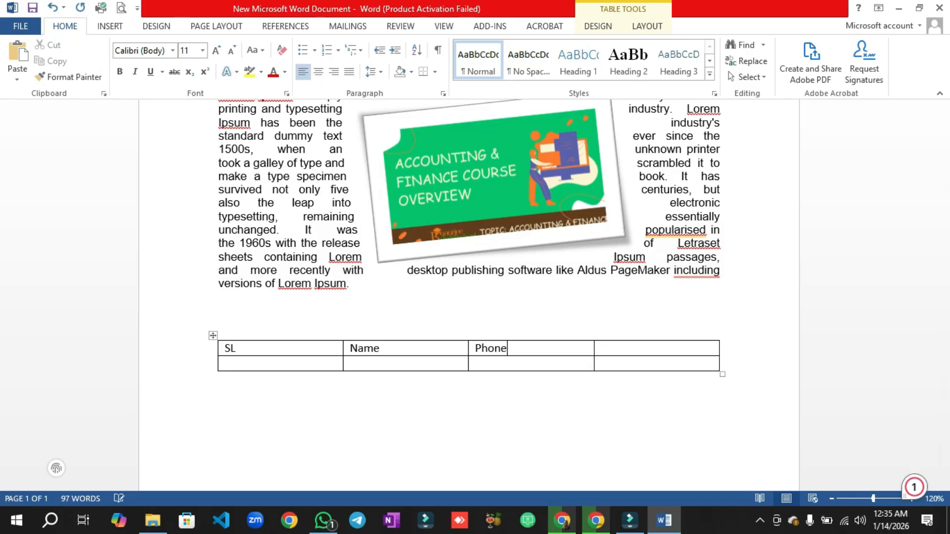
key("Tab")
type("Address")
Fill the second row with serial number 1, the person's name, the phone number and the address
key("Tab")
type("1")
key("BackSpace")
key("Left")
type("1")
key("Tab")
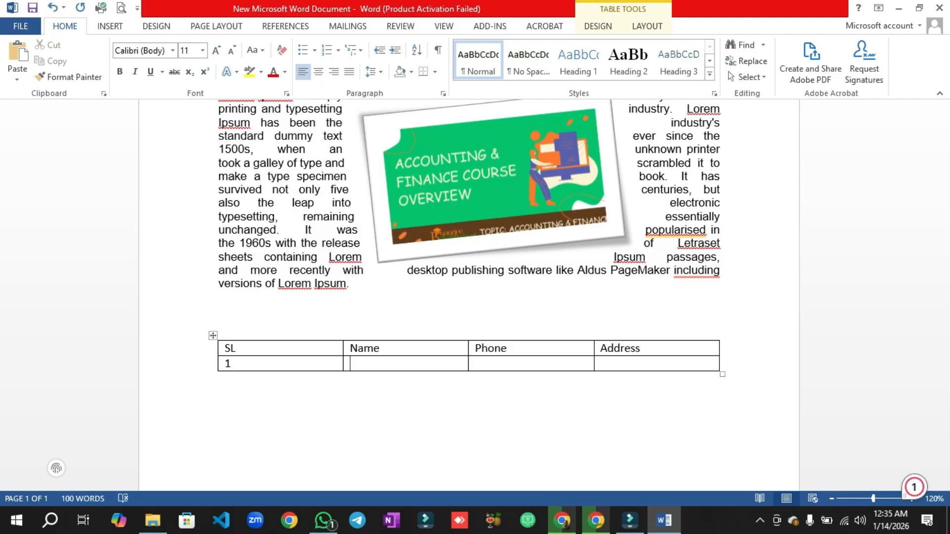
type("Ajib")
key("BackSpace")
type("m")
key("Tab")
type("12345677 ")
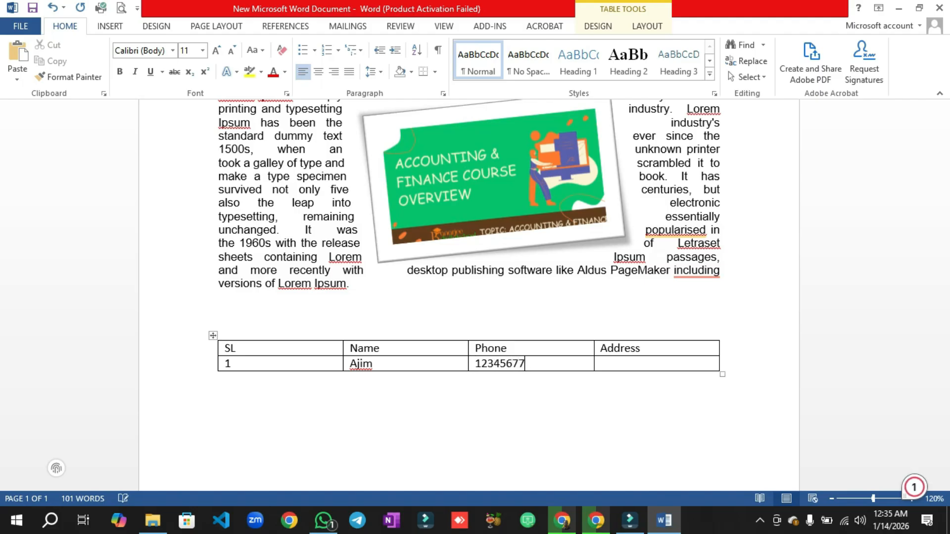
type("Dhaka")
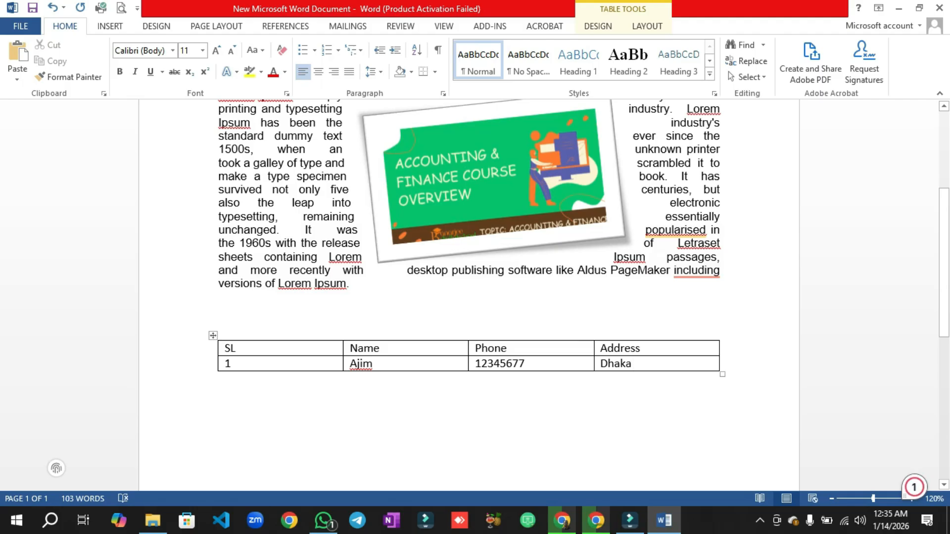
Insert an empty column to the right of the Address column and place the text cursor in its header cell
left_click(721, 348)
right_click(721, 349)
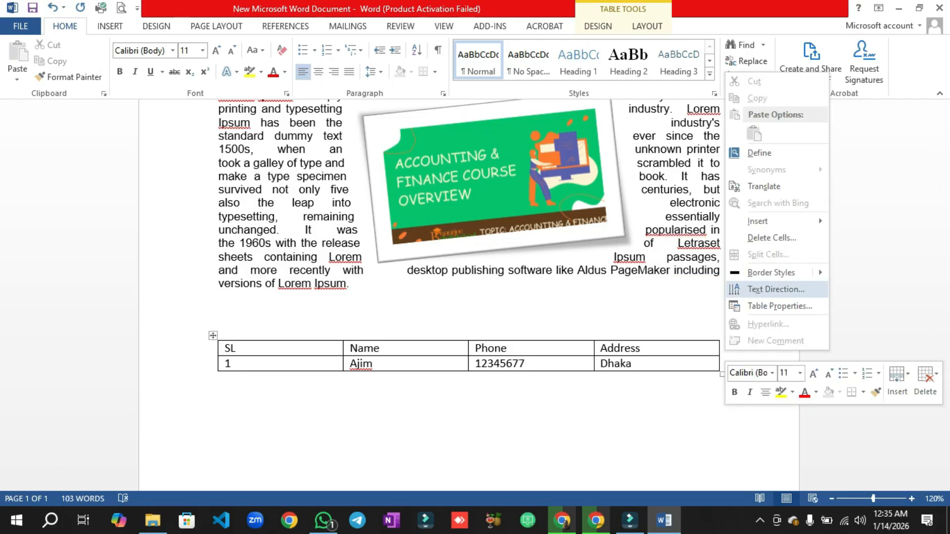
mouse_move(757, 221)
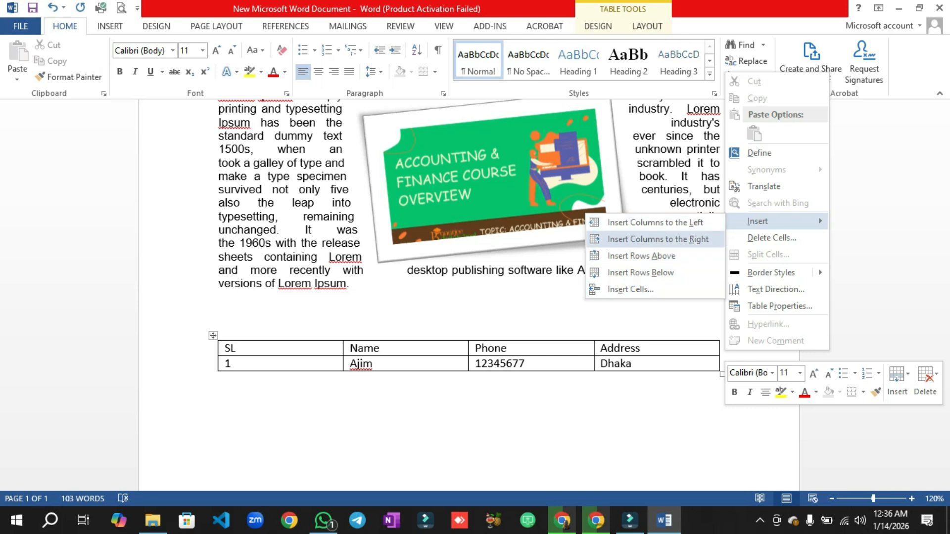
left_click(657, 239)
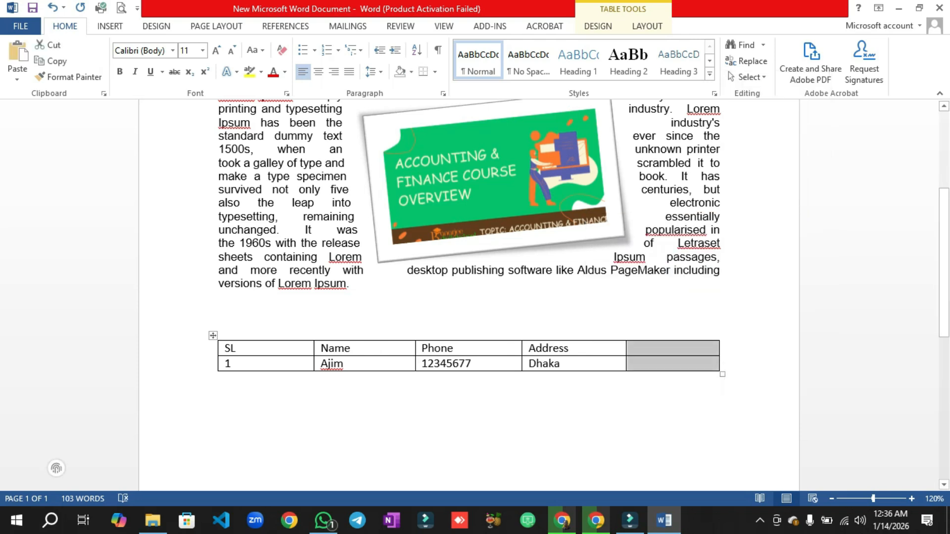
left_click(657, 348)
left_click(658, 364)
left_click(658, 348)
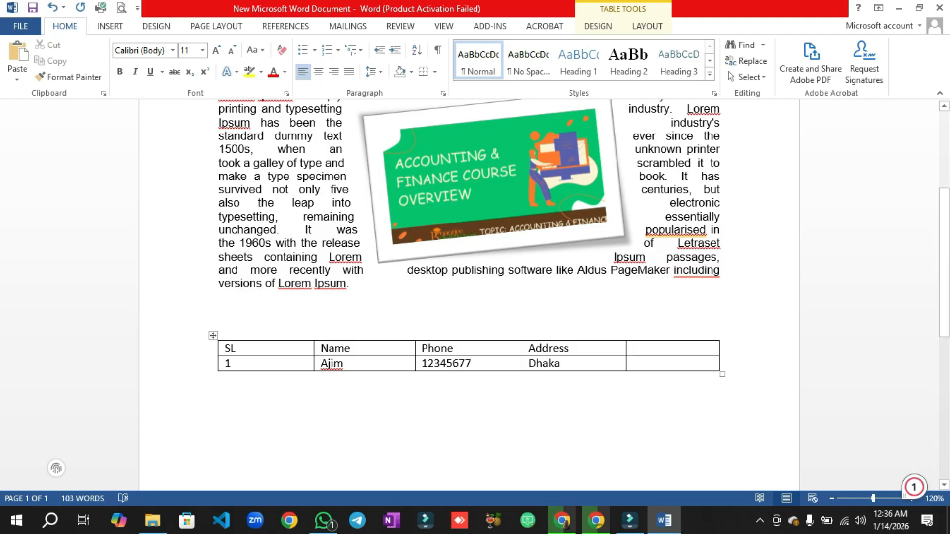
Extend the table with seven blank rows below the filled row by moving cell by cell past its end
key("Tab")
key("Tab")
key("Tab")
key("Tab")
key("Tab")
key("Tab")
key("Tab")
key("Tab")
key("Tab")
key("Tab")
key("Tab")
key("Tab")
key("Tab")
key("Tab")
key("Tab")
key("Tab")
key("Tab")
key("Tab")
key("Tab")
key("Tab")
key("Tab")
key("Tab")
key("Tab")
key("Tab")
key("Tab")
key("Tab")
key("Tab")
key("Tab")
key("Tab")
key("Tab")
key("Tab")
key("Tab")
key("Tab")
key("Tab")
key("Tab")
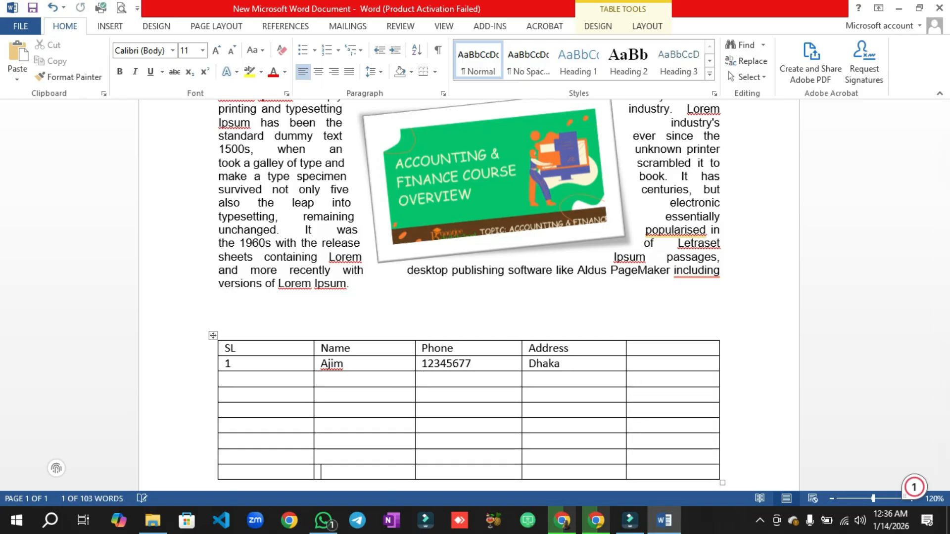
scroll(465, 247, "down", 2)
key("Tab")
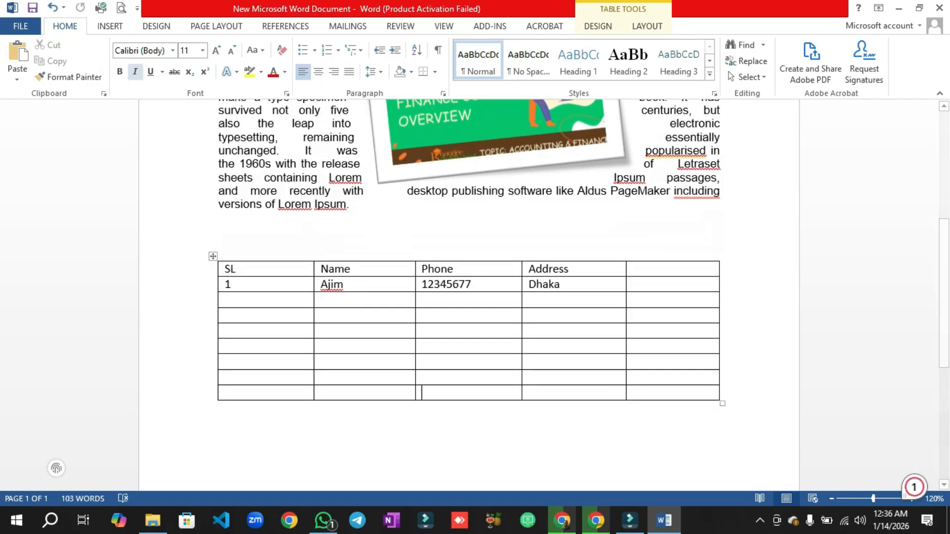
Insert an Excel spreadsheet in the last row's Phone cell, dismiss the activation wizard and leave the spreadsheet
left_click(110, 27)
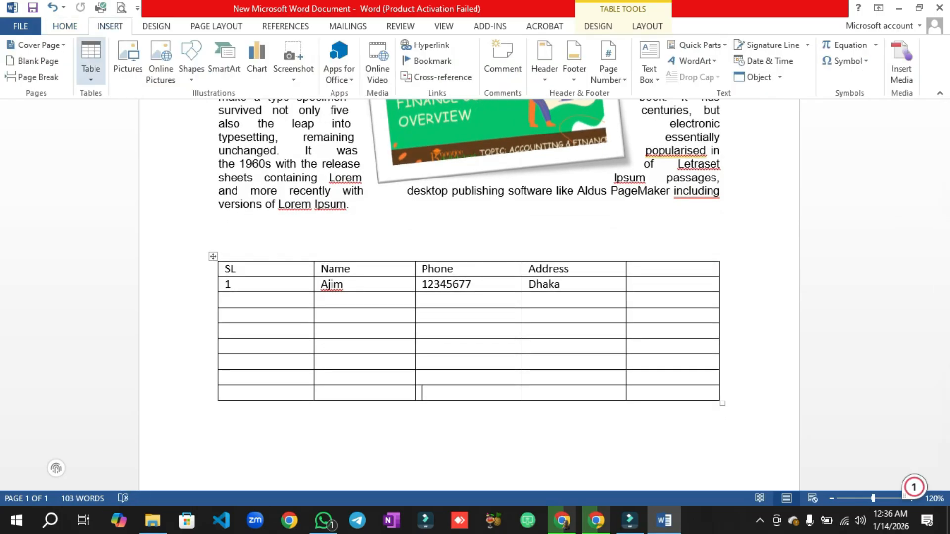
left_click(91, 62)
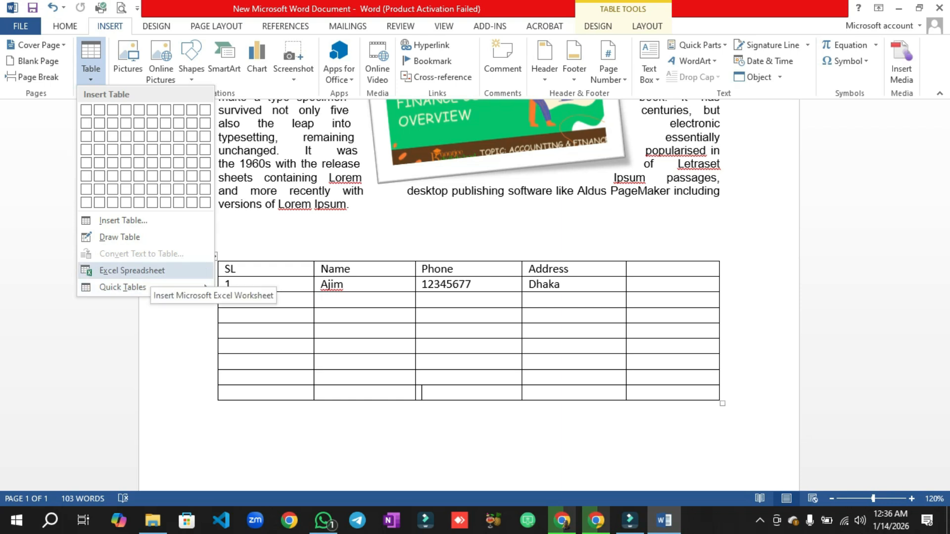
left_click(150, 271)
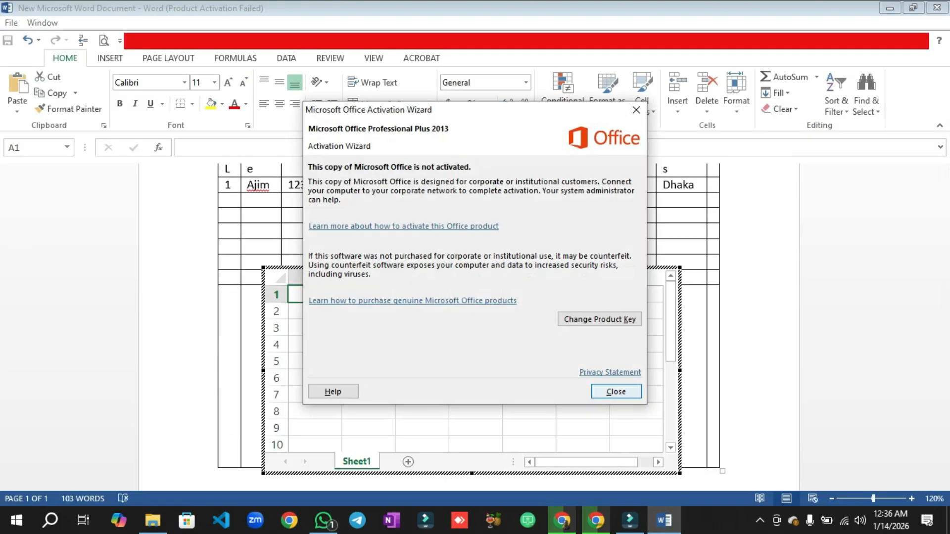
left_click(617, 391)
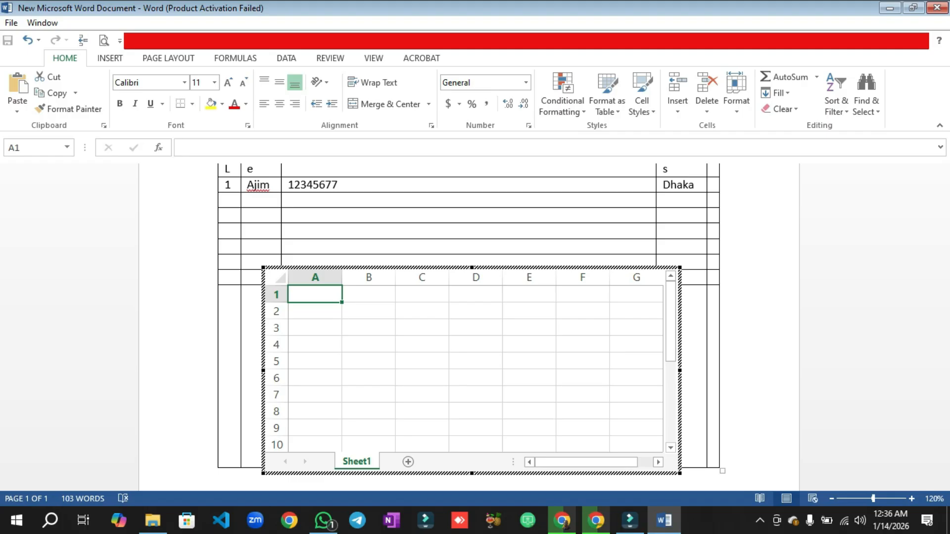
key("Right")
key("Left")
key("Escape")
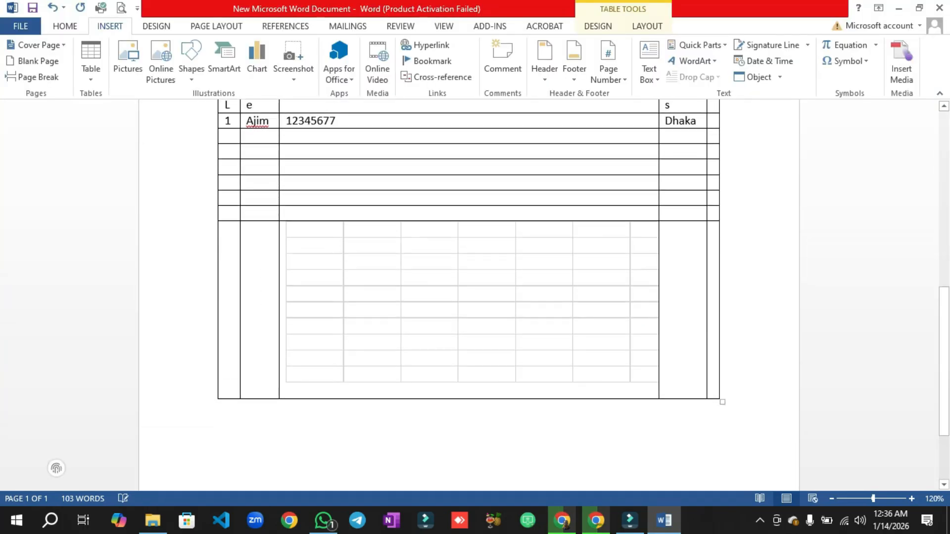
Undo the spreadsheet insertion together with the last added table row
key("ctrl+z")
scroll(469, 272, "up", 3)
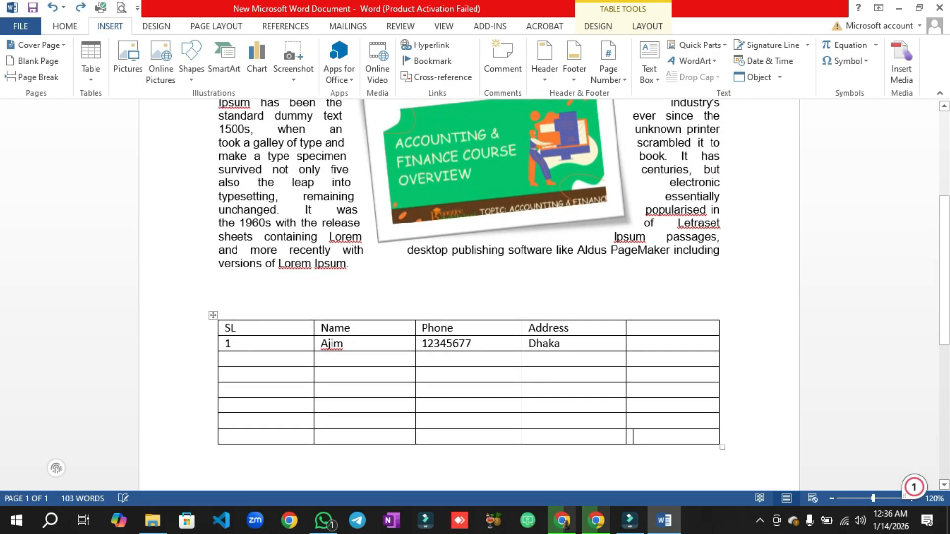
scroll(469, 296, "down", 1)
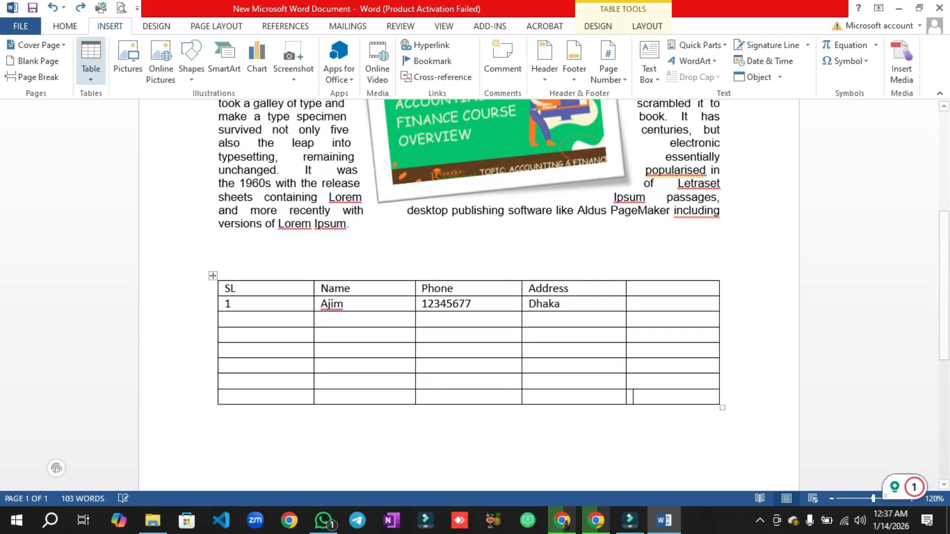
Try the Draw Table tool on the last column, and return the text cursor to the line below the table
left_click(91, 62)
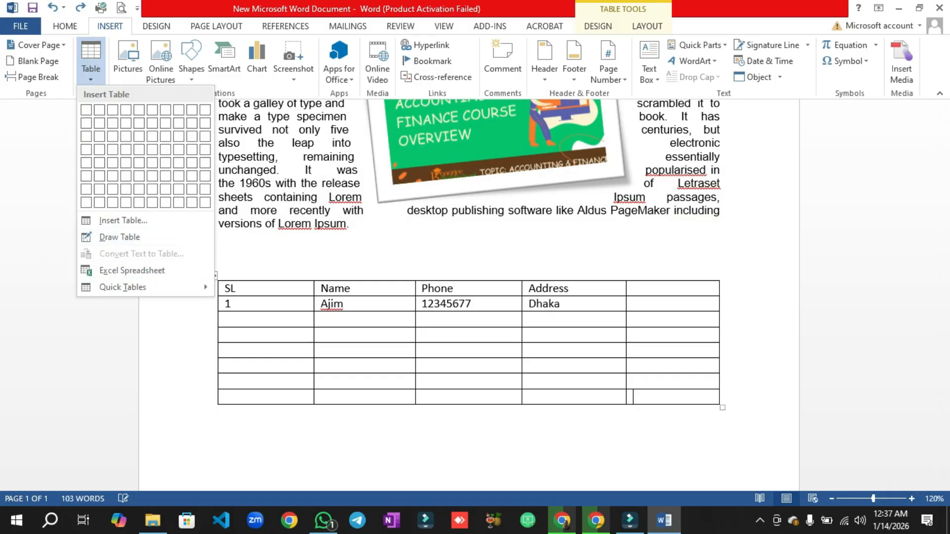
left_click(119, 237)
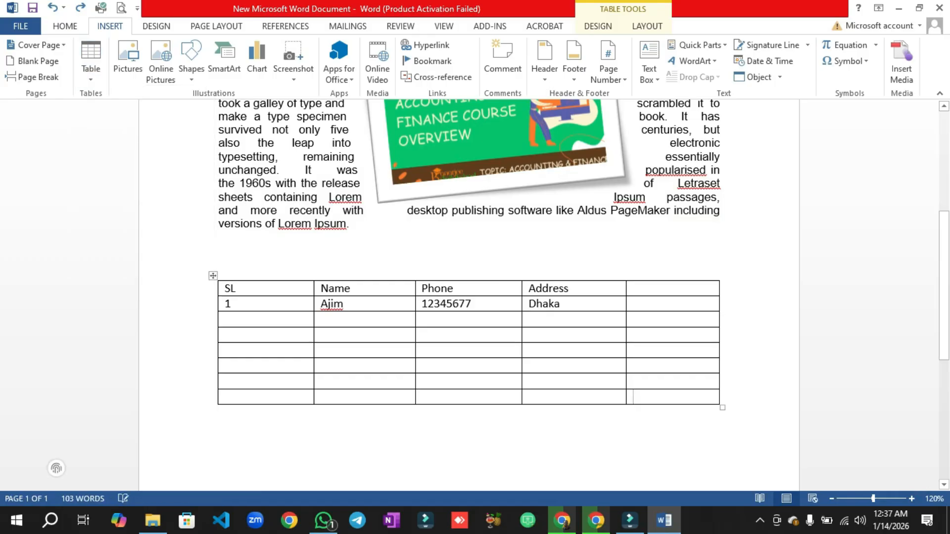
left_click(665, 281)
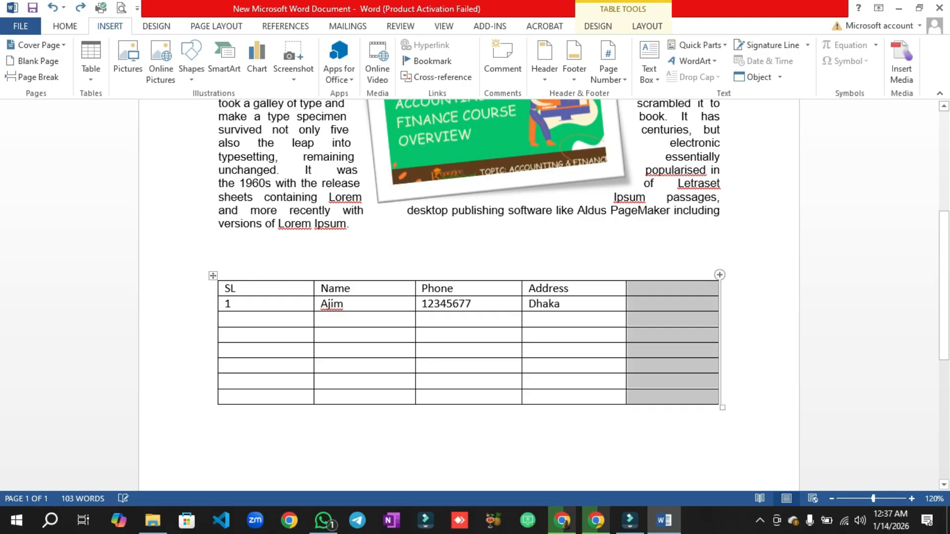
left_click(722, 280)
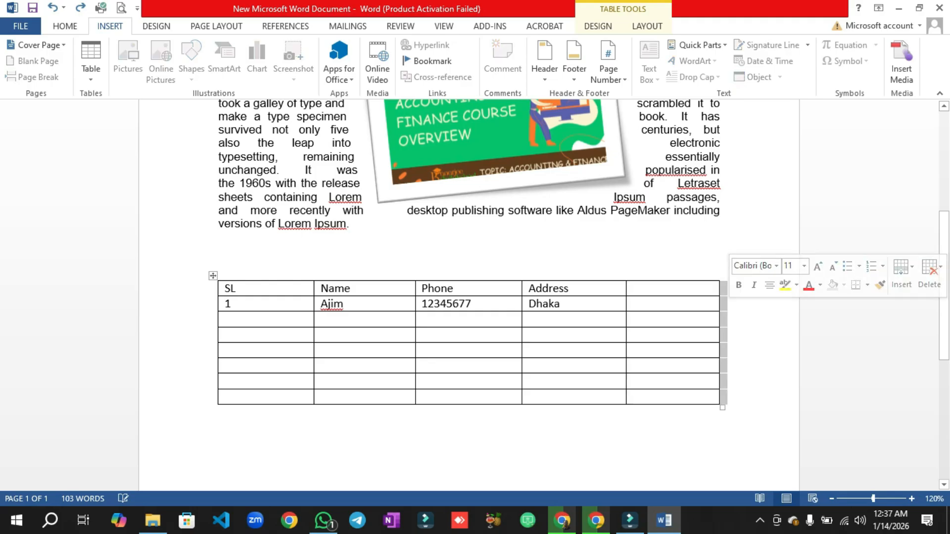
left_click(219, 412)
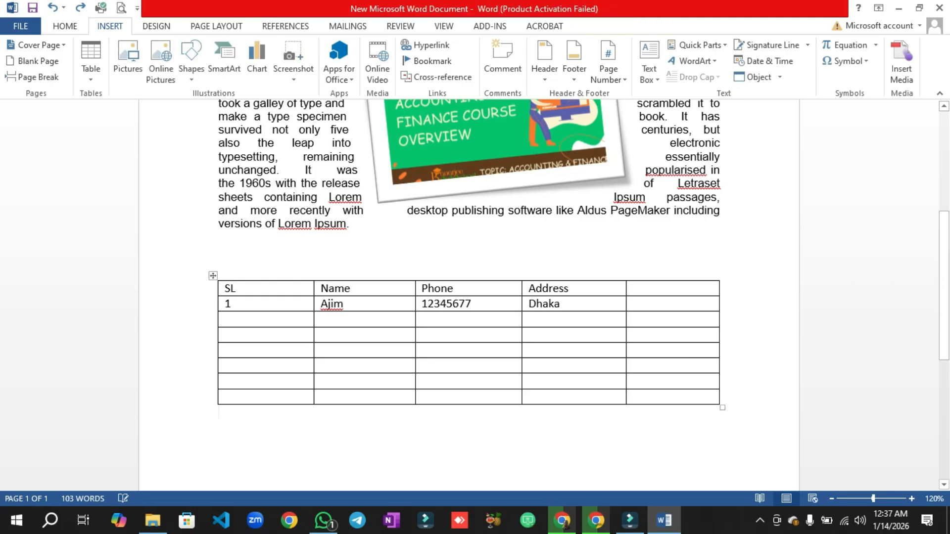
Try to draw a new table in the empty area below the existing one with Draw Table
left_click(90, 62)
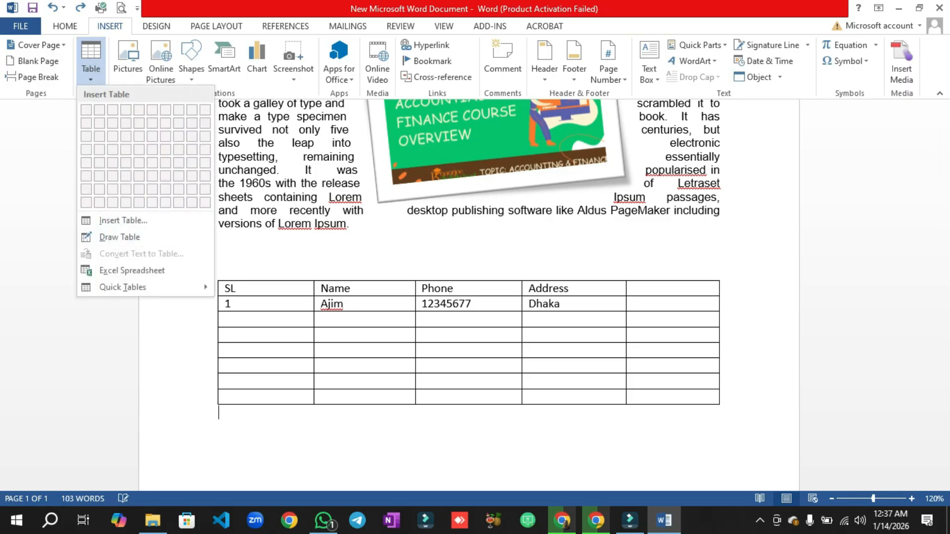
left_click(120, 237)
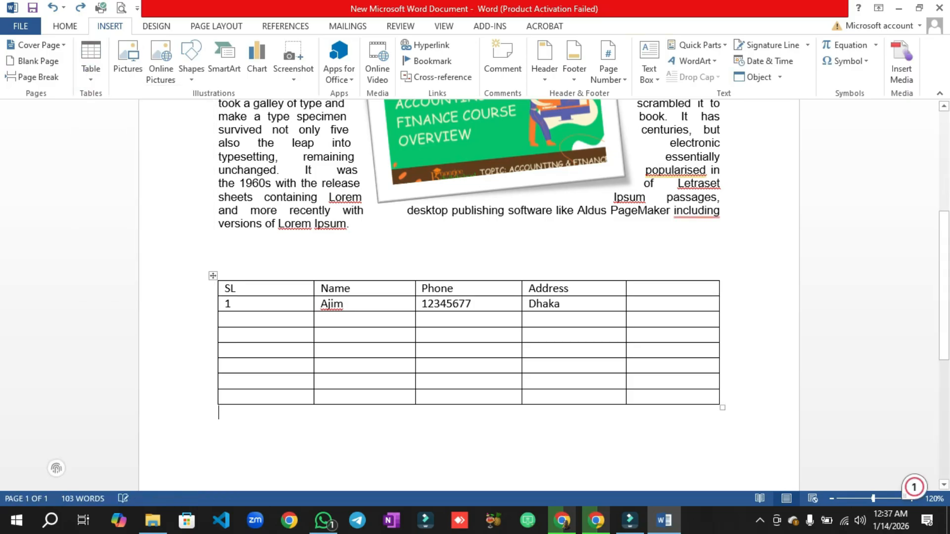
left_click(91, 62)
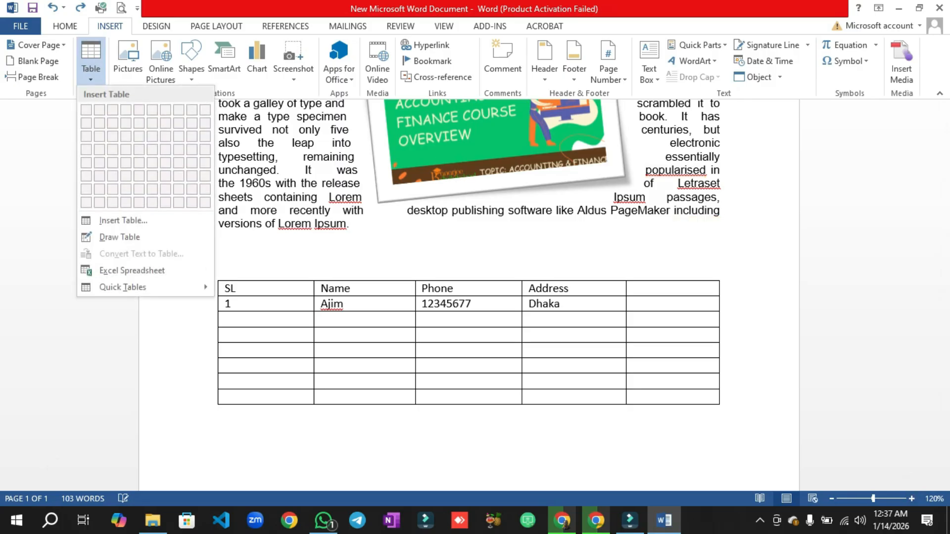
left_click(120, 237)
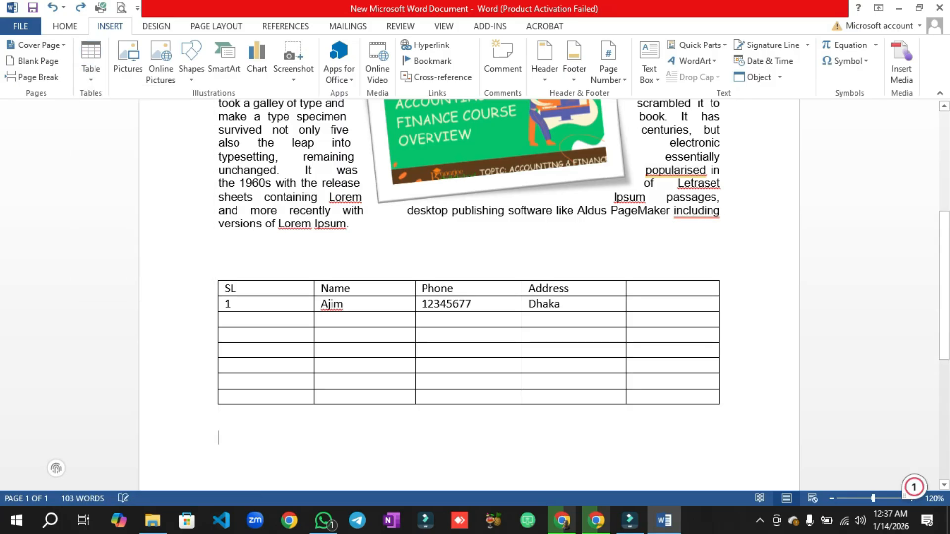
key("ctrl+s")
left_click(219, 413)
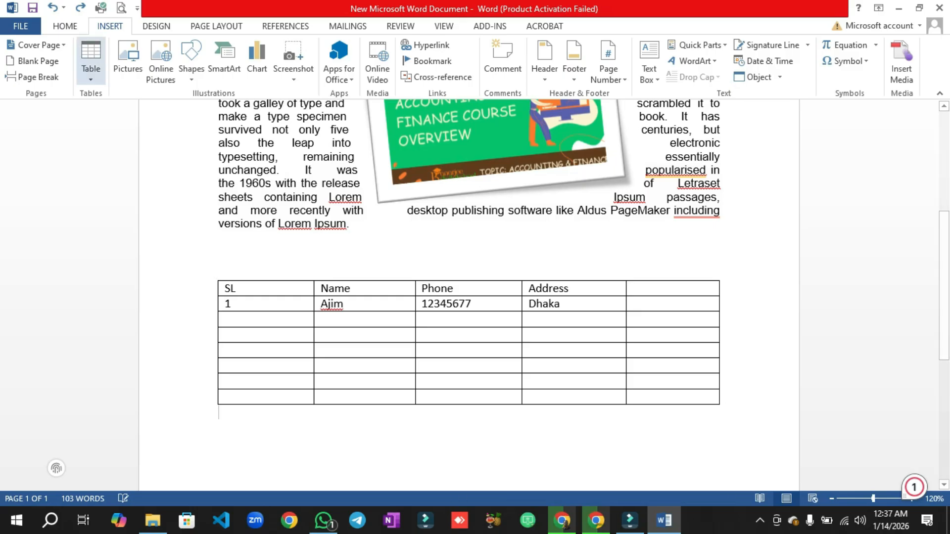
left_click(91, 59)
left_click(121, 219)
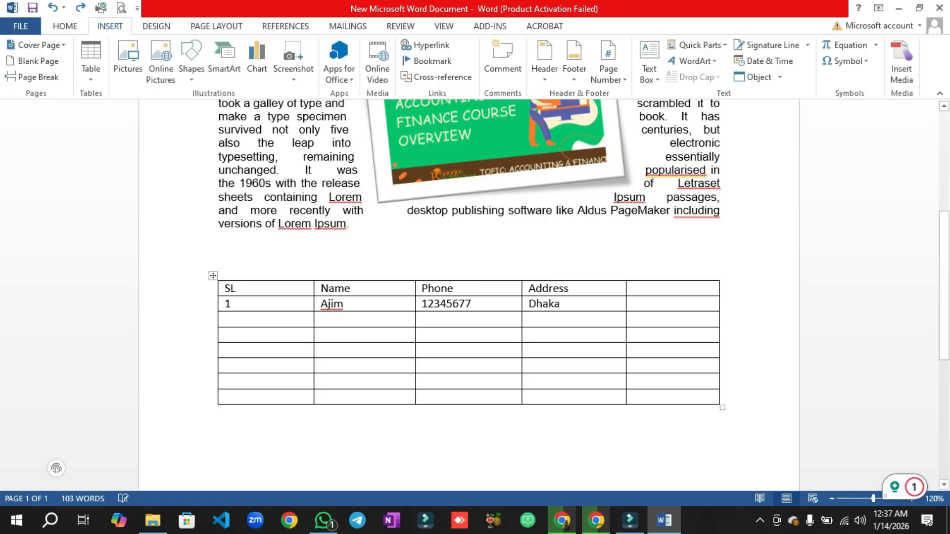
Widen the whole table slightly beyond the page's right text margin
mouse_move(722, 408)
left_mouse_down()
mouse_move(711, 408)
mouse_move(735, 407)
left_mouse_up()
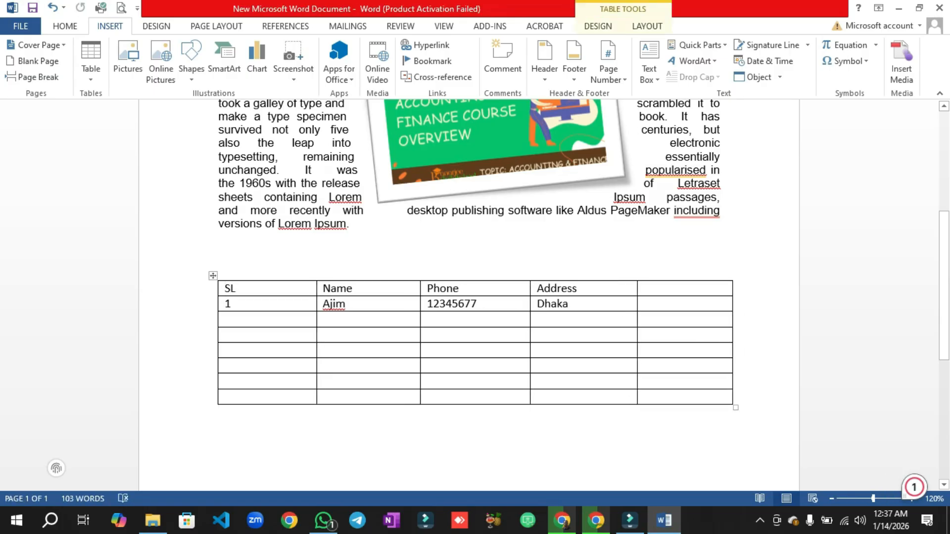
Place the text cursor on the blank line below the table and try the Draw Table tool again
scroll(468, 297, "down", 5)
left_click(219, 237)
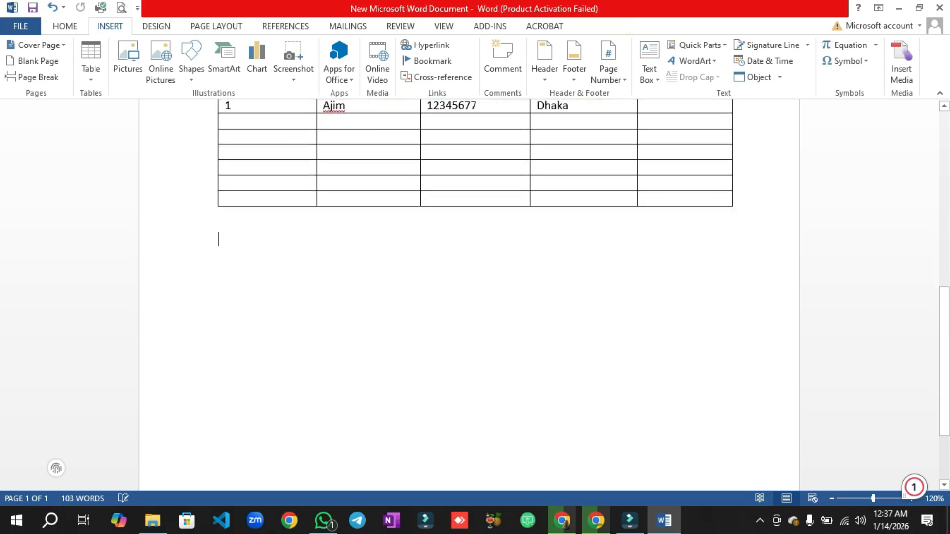
left_click(91, 64)
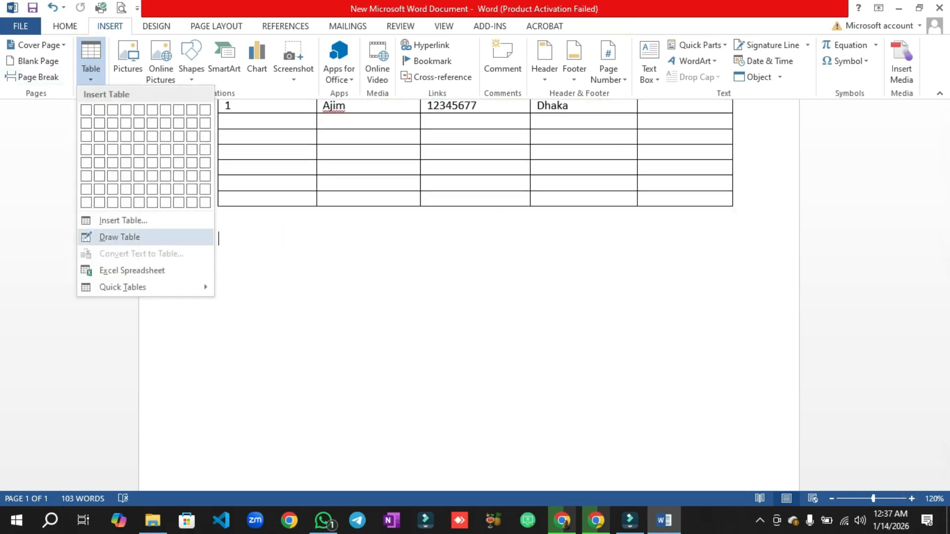
left_click(120, 238)
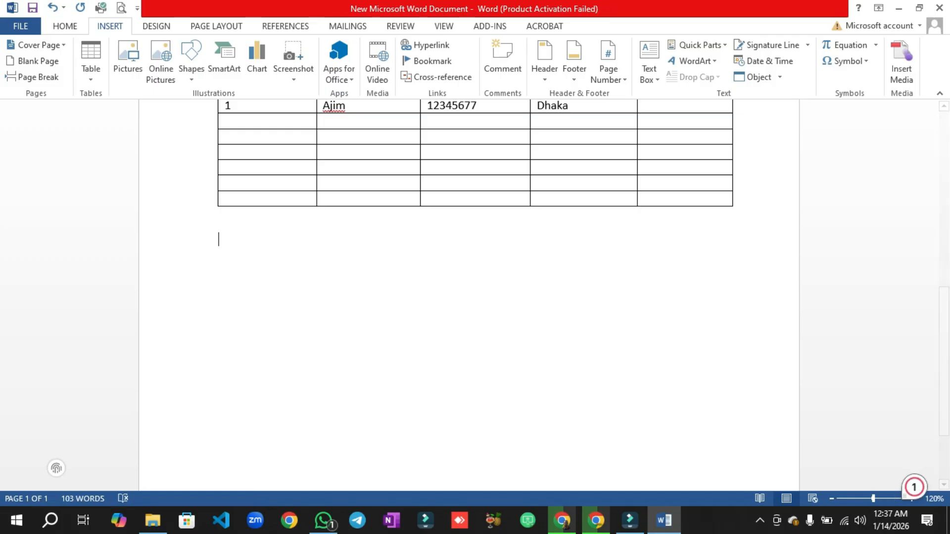
left_click(91, 65)
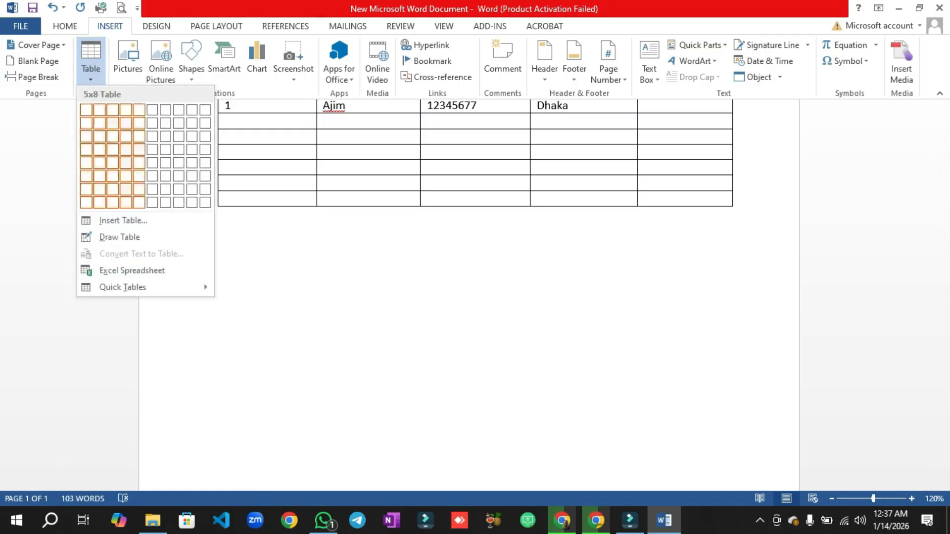
key("Escape")
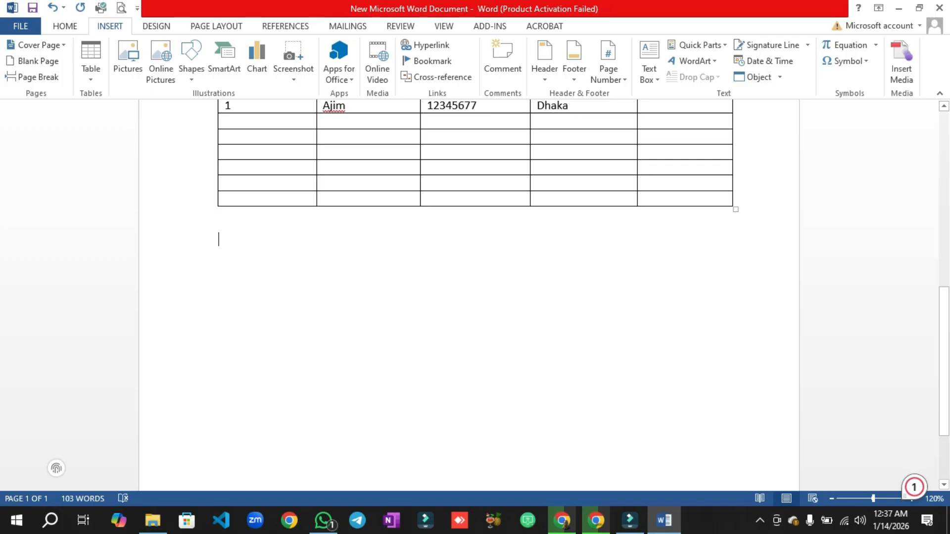
Insert the built-in Calendar 1 quick table below the existing table
left_click(91, 59)
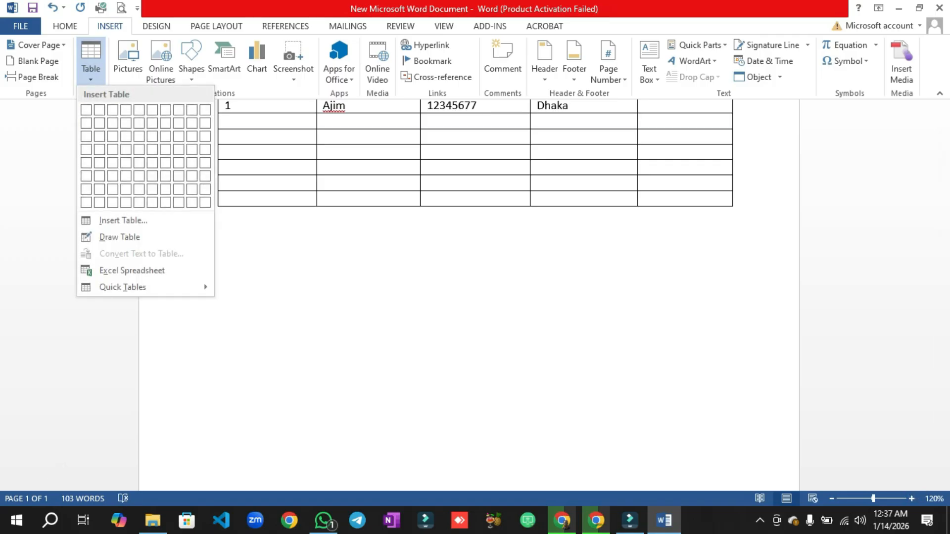
mouse_move(123, 287)
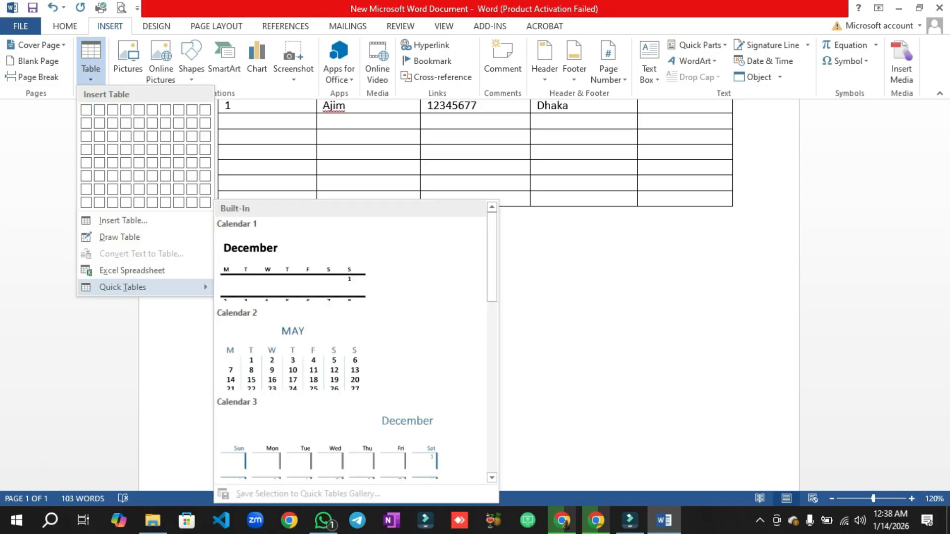
left_click(350, 268)
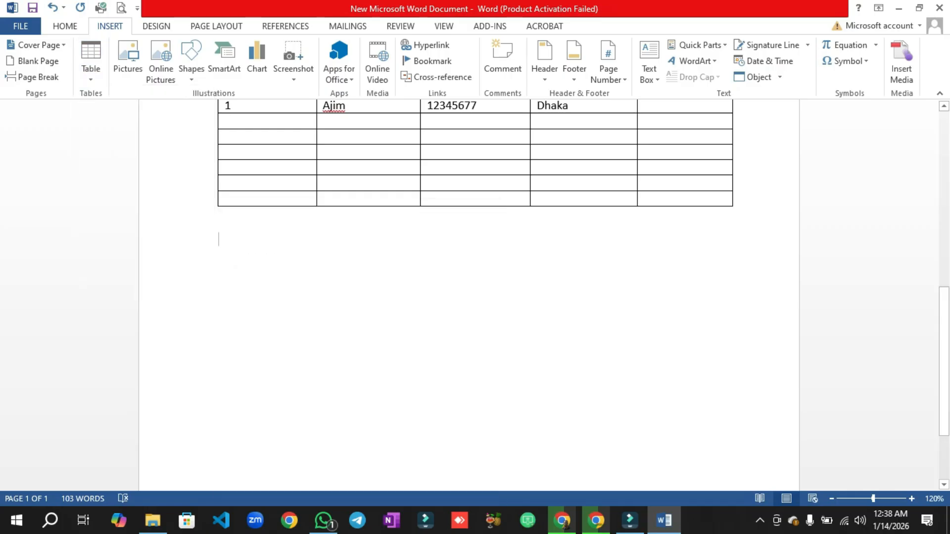
scroll(469, 287, "down", 3)
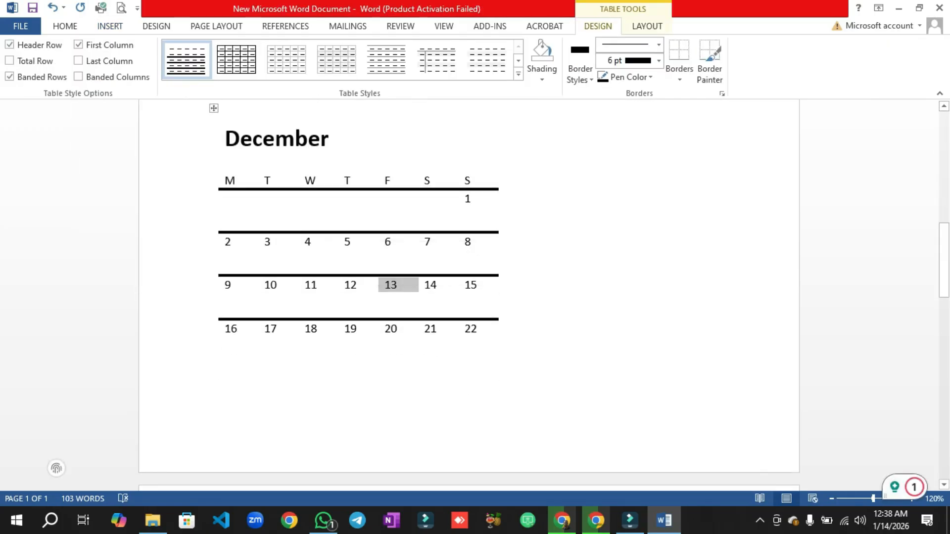
left_click(201, 163)
left_click(515, 246)
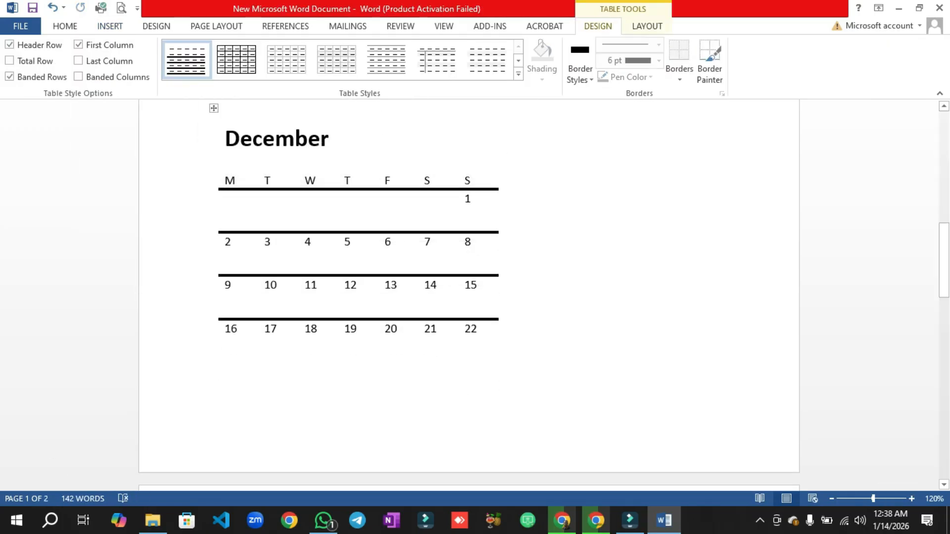
left_click(214, 108)
left_click(336, 139)
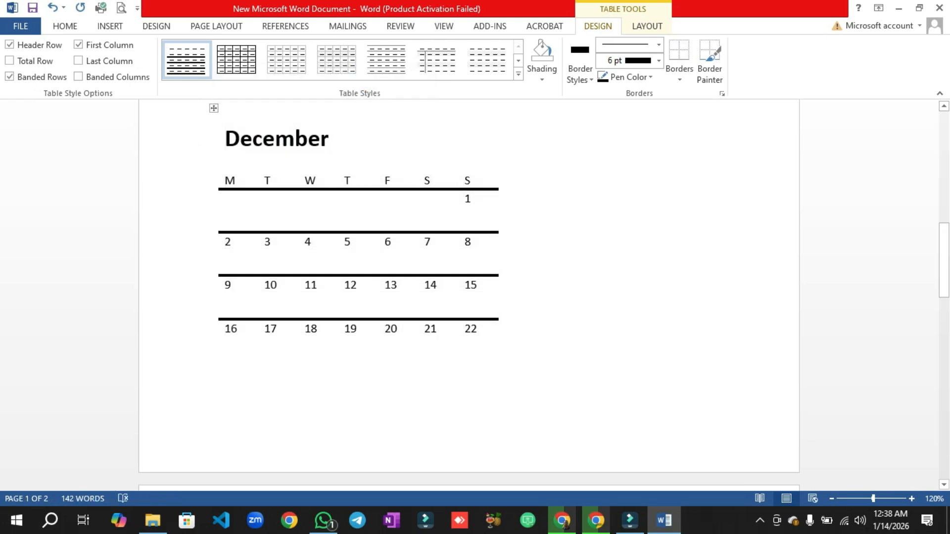
scroll(469, 287, "up", 3)
left_click(219, 174)
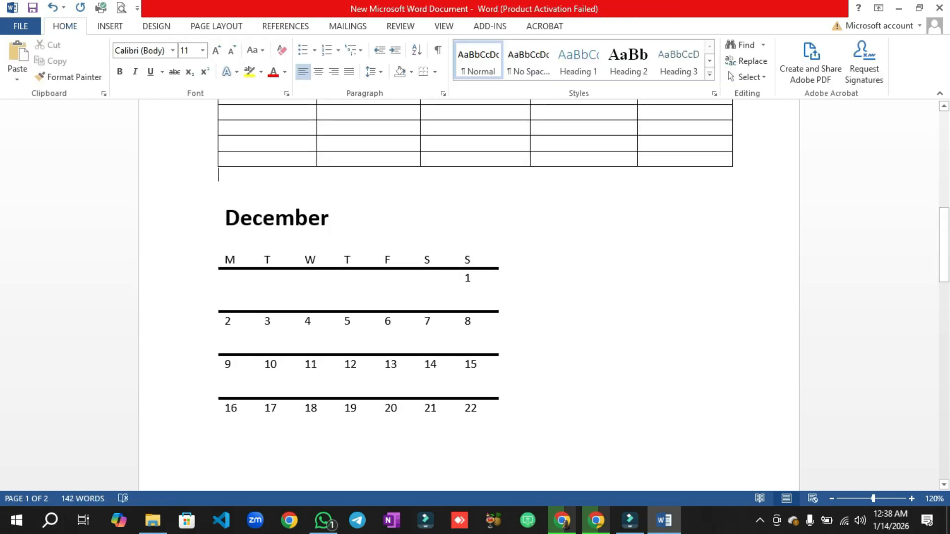
Replace the calendar's month heading with "January 2026"
left_click(214, 187)
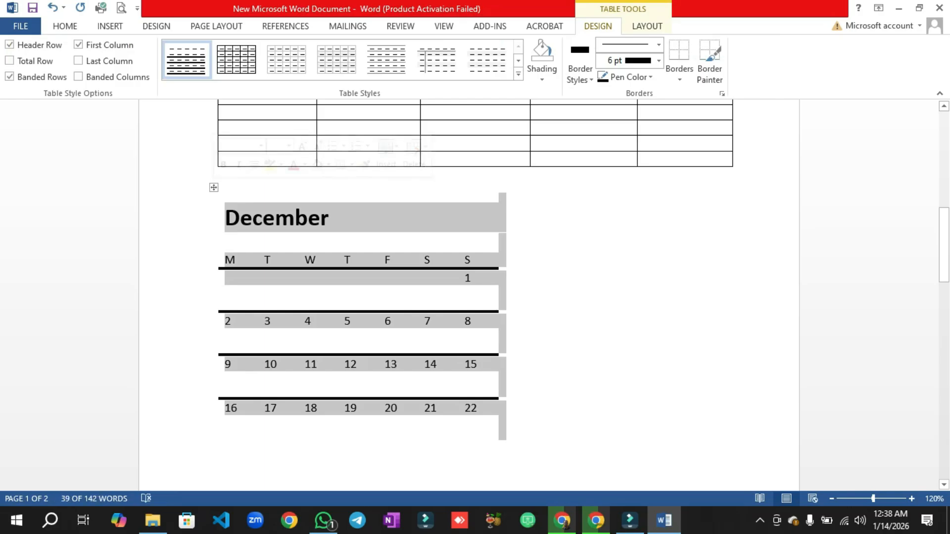
left_click(338, 218)
key("BackSpace")
key("BackSpace")
key("BackSpace")
key("BackSpace")
key("BackSpace")
key("BackSpace")
key("BackSpace")
key("BackSpace")
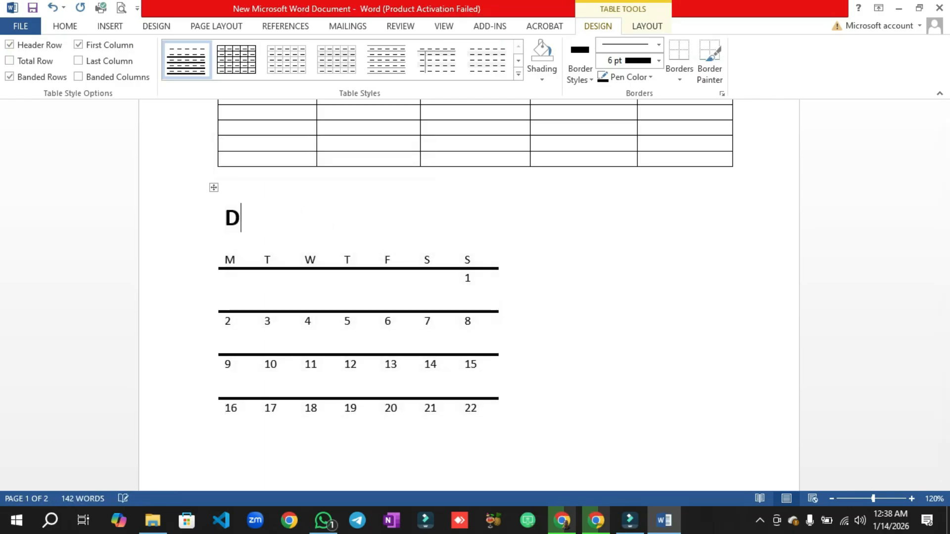
type("Jjan")
key("BackSpace")
key("BackSpace")
key("BackSpace")
type("anuary")
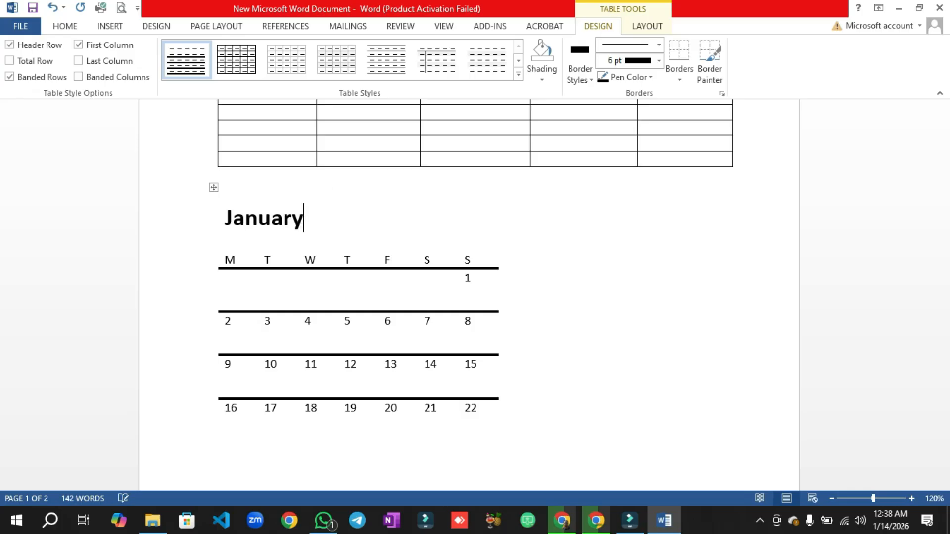
type(" 2026")
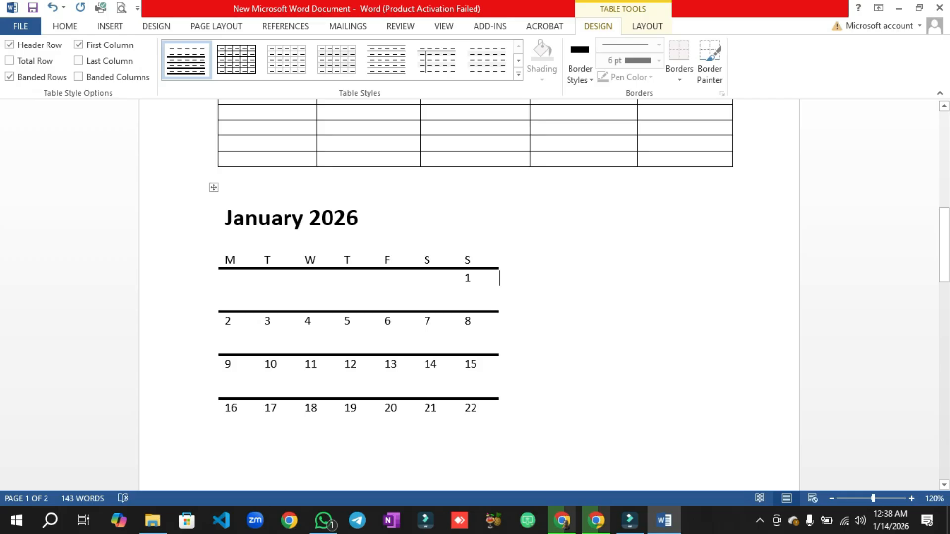
Clear the contents of the whole calendar table, and undo the clearing
scroll(469, 297, "down", 7)
scroll(469, 297, "up", 7)
left_click(214, 188)
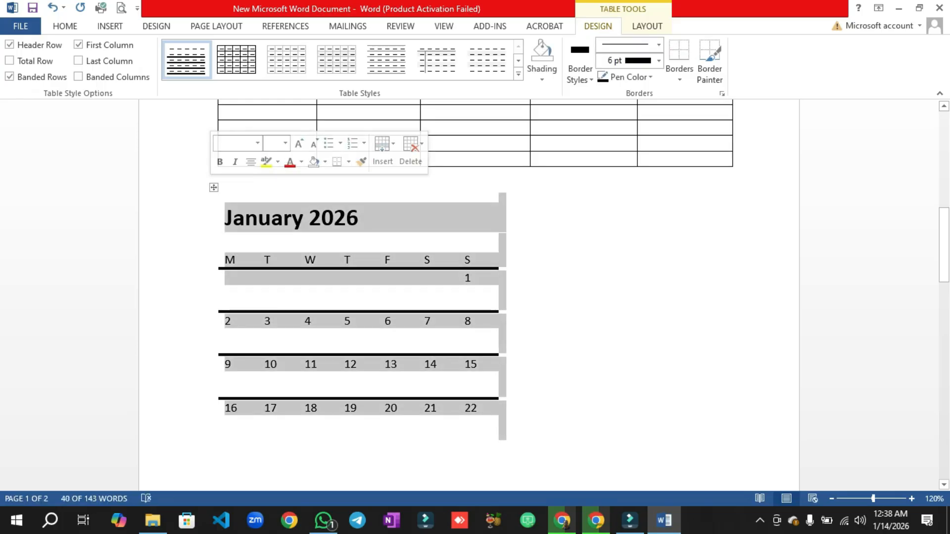
key("Delete")
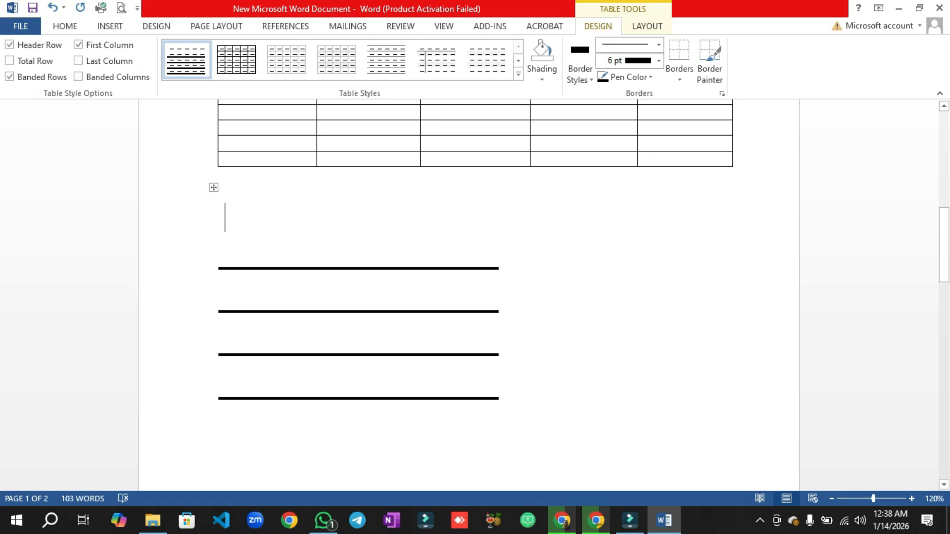
key("ctrl+z")
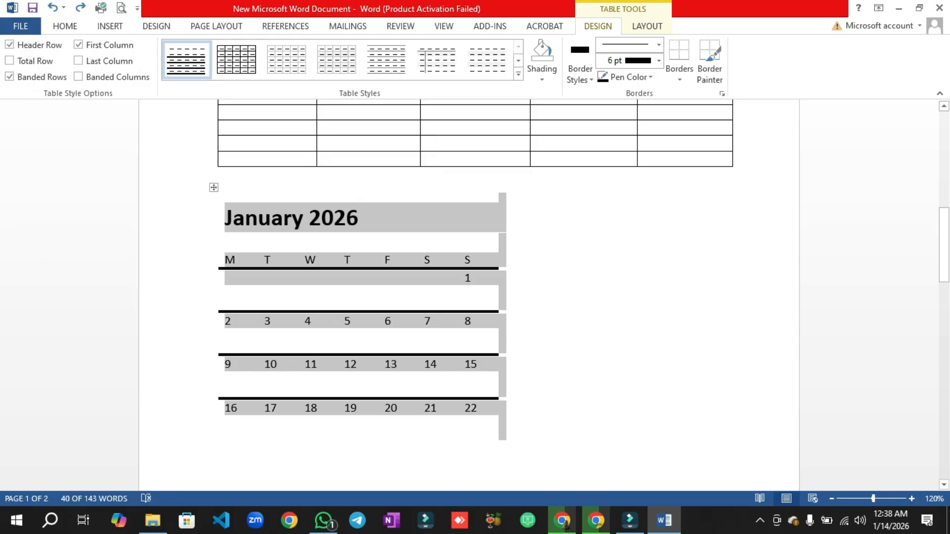
Delete the calendar table and the SL, Name, Phone and Address table above it
right_click(214, 188)
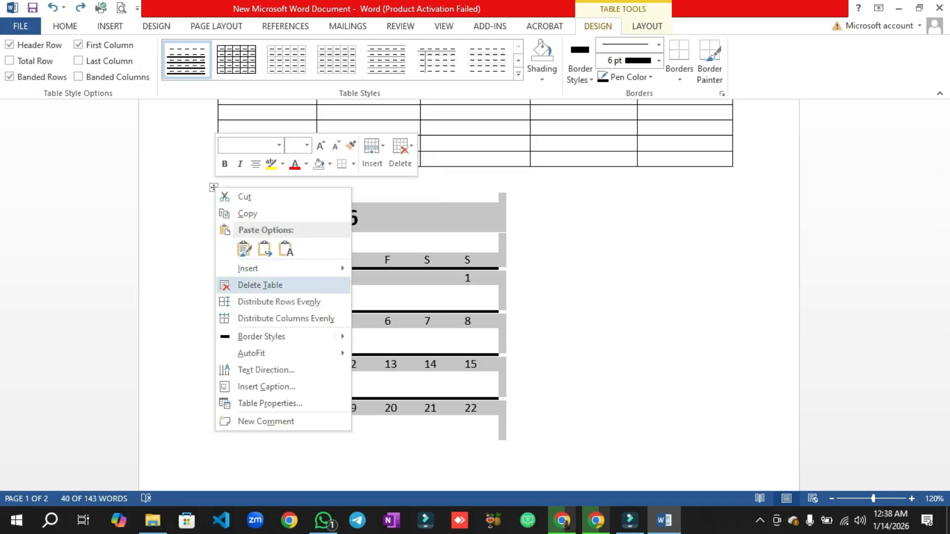
left_click(260, 285)
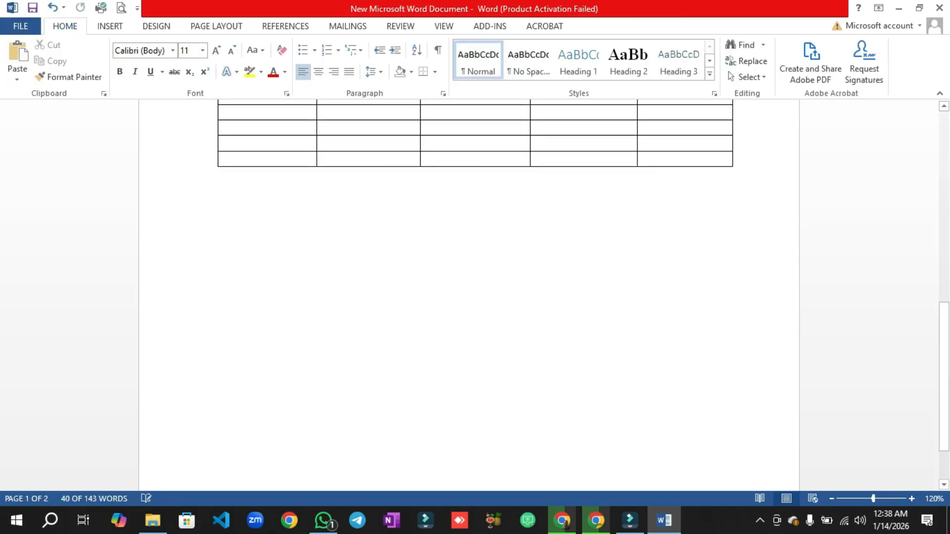
scroll(475, 297, "up", 5)
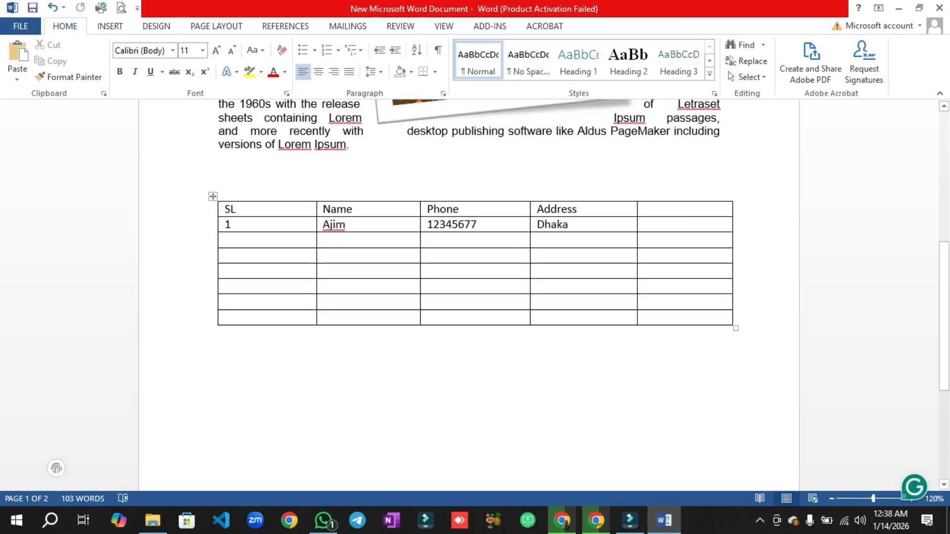
left_click(212, 197)
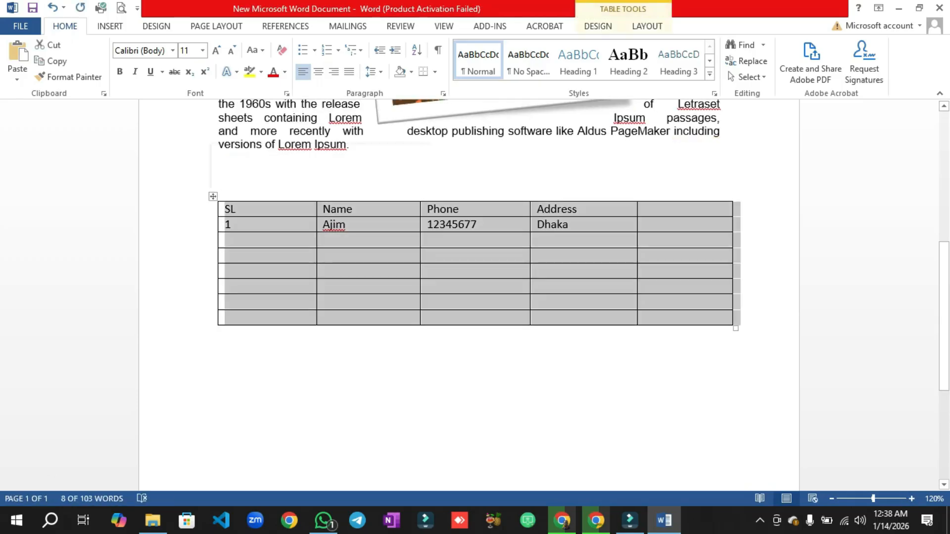
right_click(212, 197)
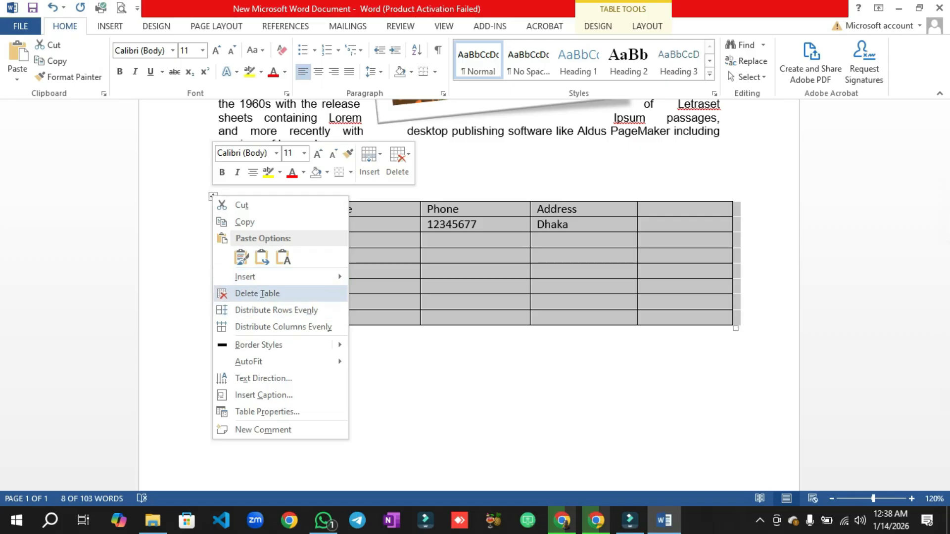
left_click(257, 293)
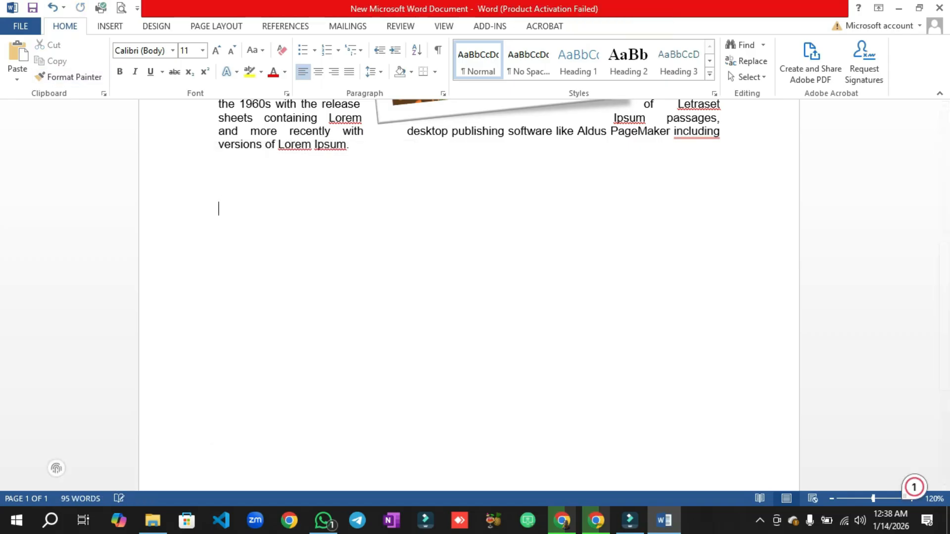
Insert the built-in With Subheads 2 quick table below the Lorem Ipsum paragraph
left_click(110, 26)
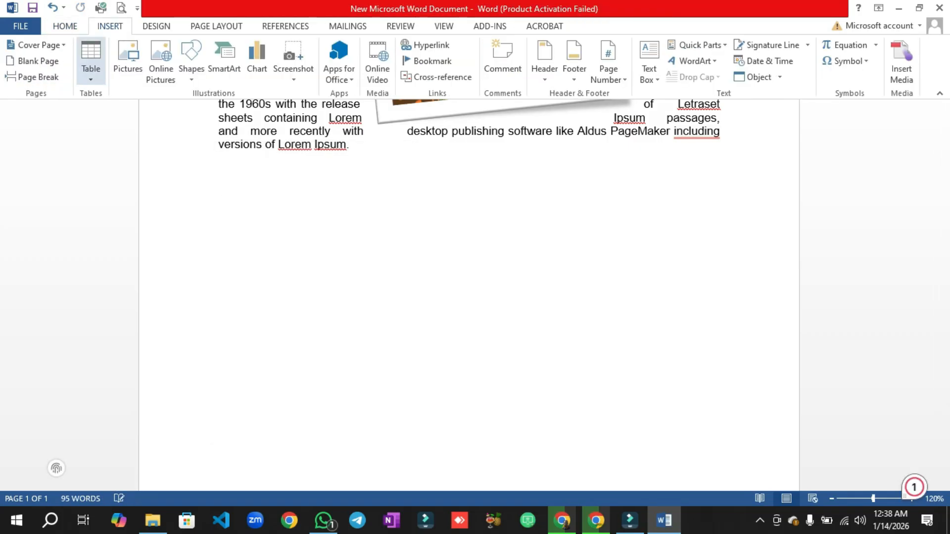
left_click(90, 62)
mouse_move(124, 287)
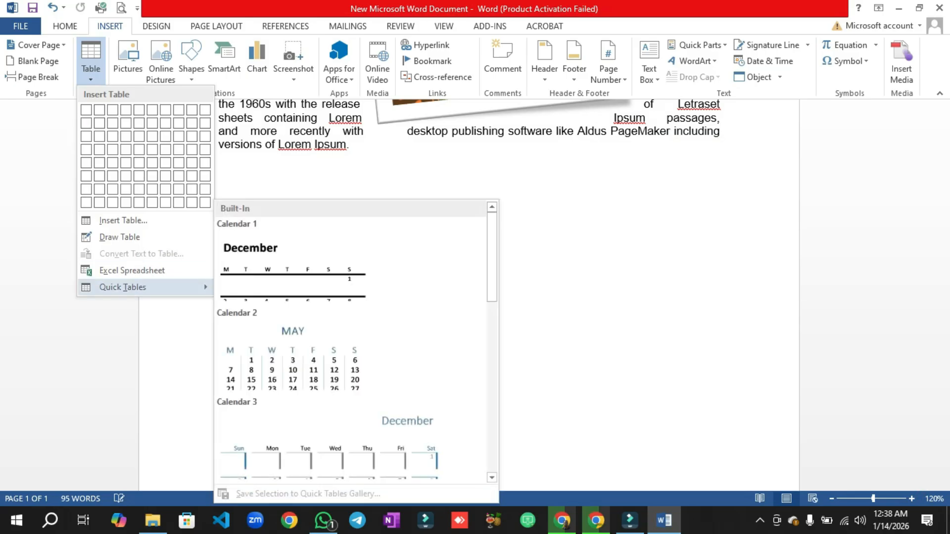
scroll(277, 347, "down", 3)
scroll(352, 341, "up", 3)
scroll(351, 341, "down", 6)
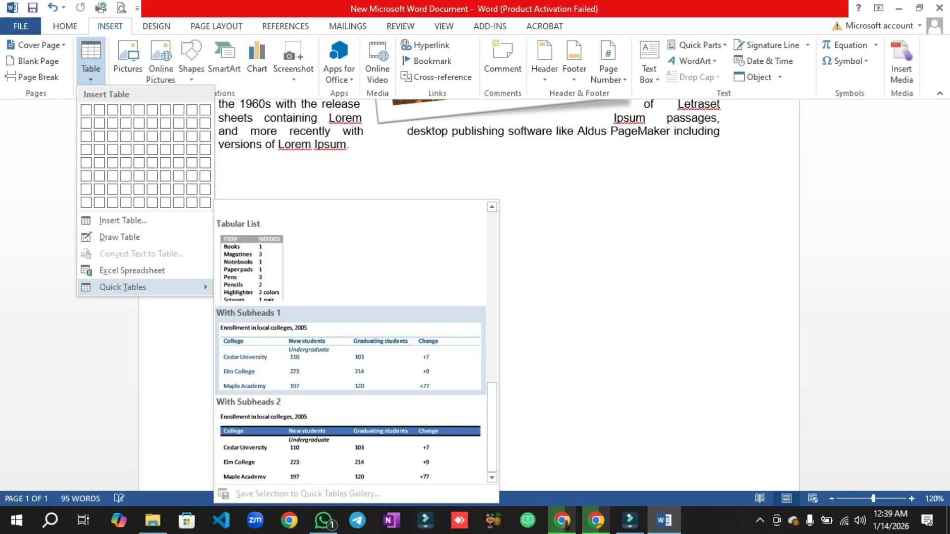
left_click(341, 435)
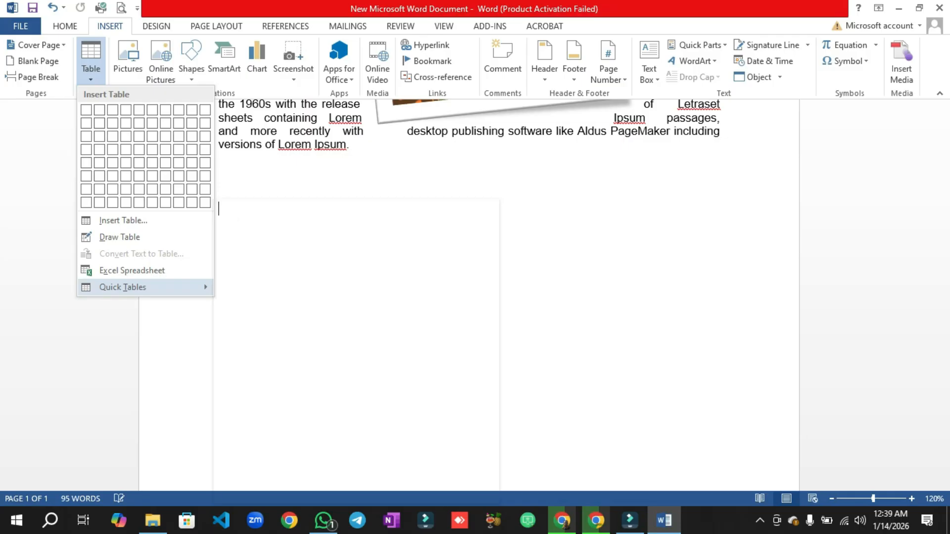
Look over the inserted college enrollment table from its caption down to the source note
scroll(469, 247, "down", 8)
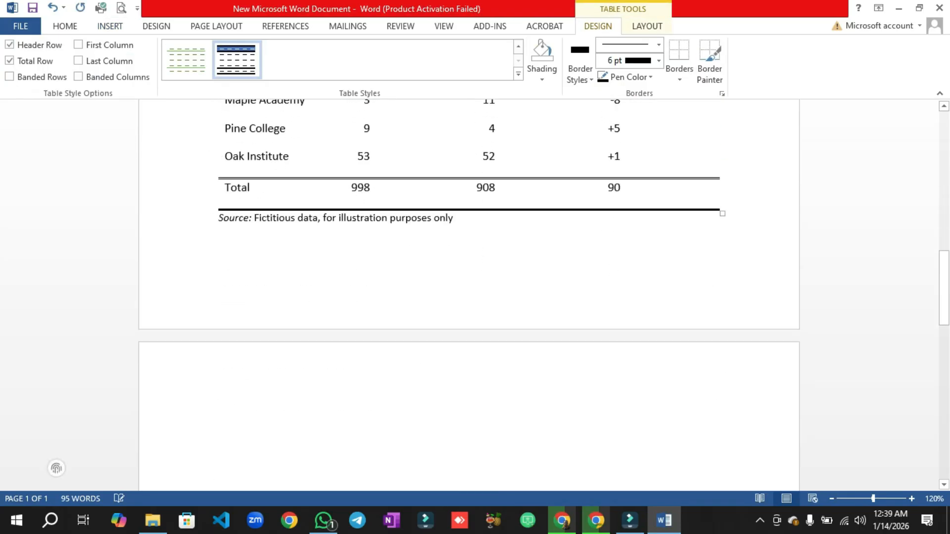
scroll(469, 297, "up", 10)
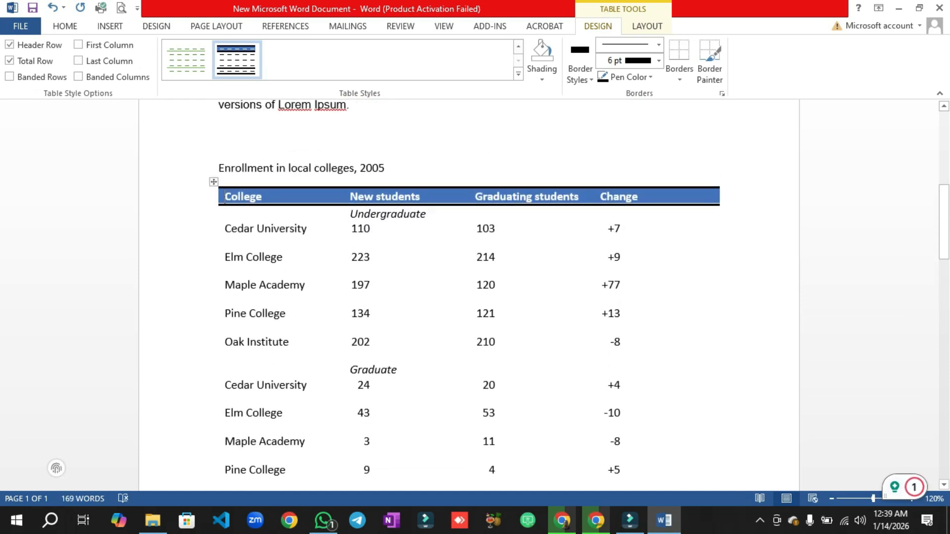
left_click(370, 229)
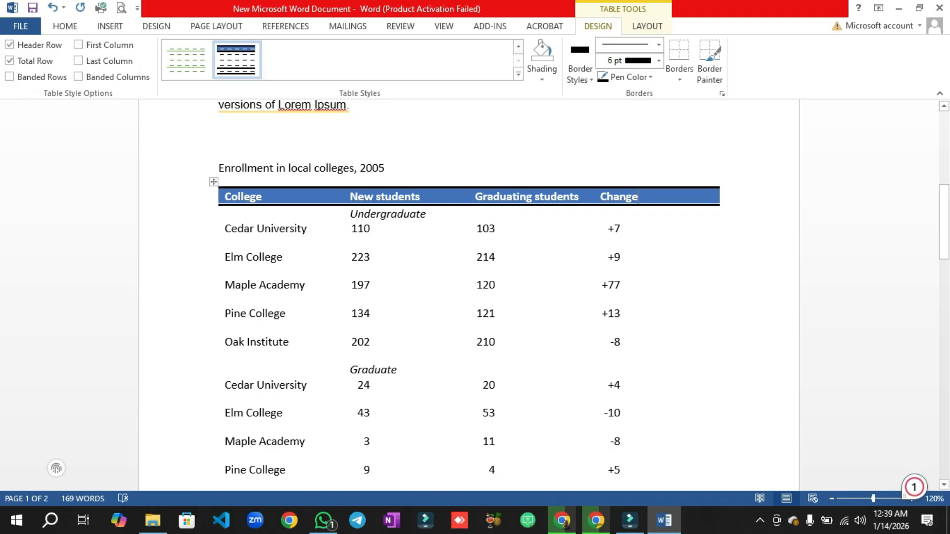
scroll(356, 277, "up", 2)
left_click(387, 287)
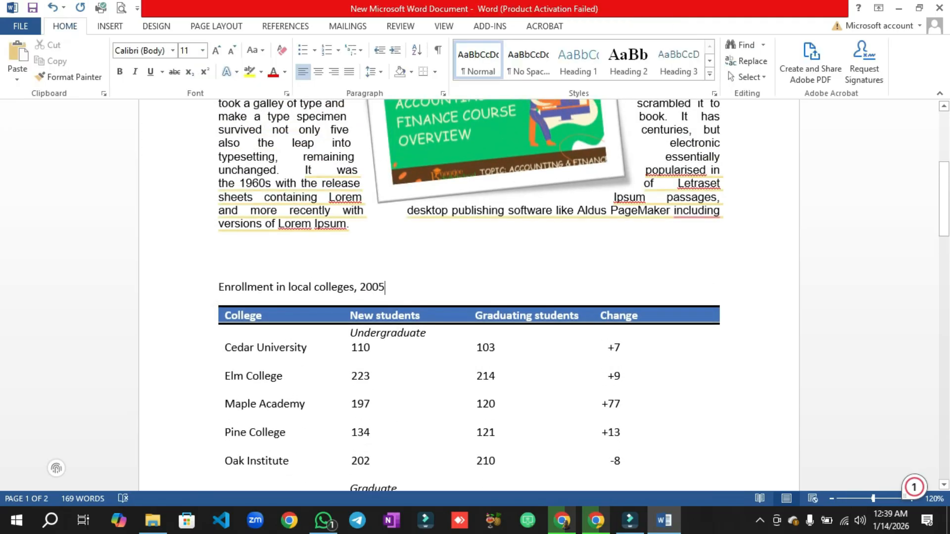
scroll(387, 286, "down", 3)
scroll(387, 286, "down", 6)
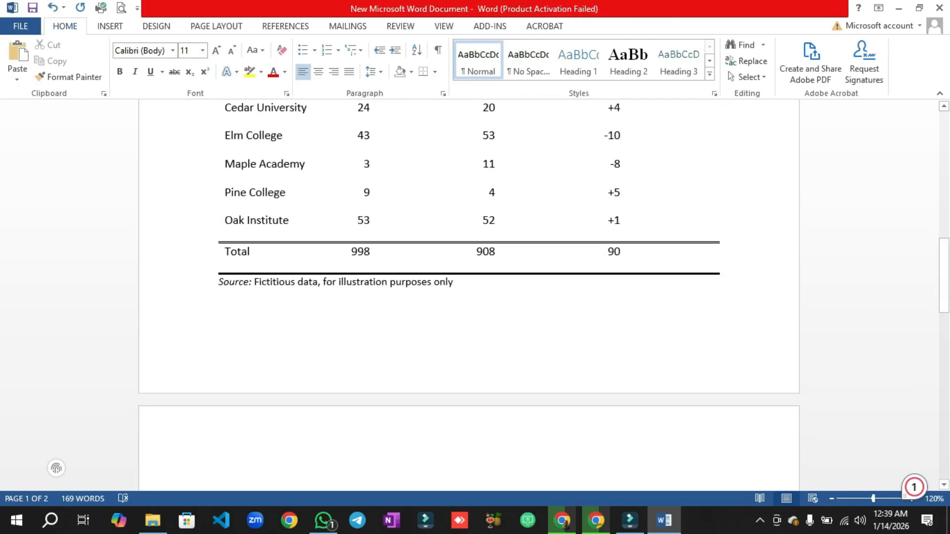
scroll(469, 296, "up", 14)
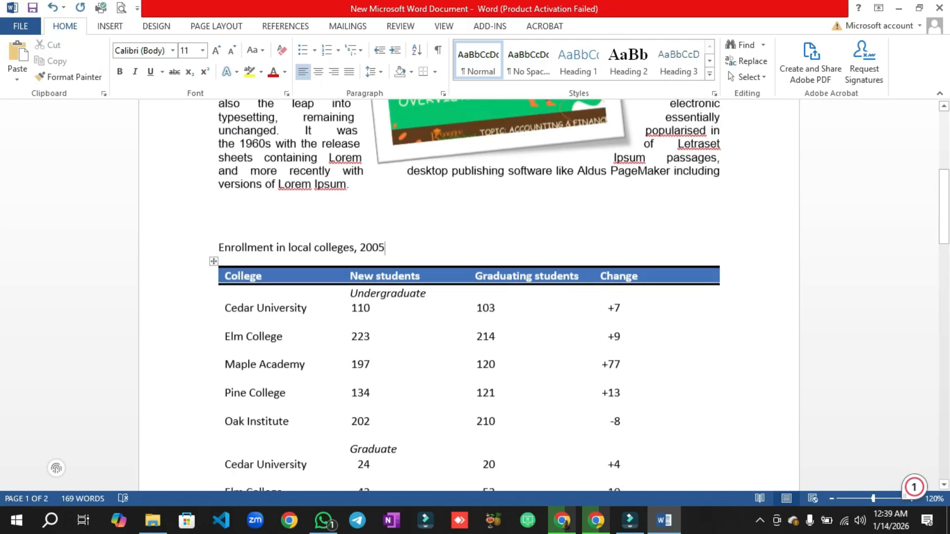
scroll(469, 296, "down", 8)
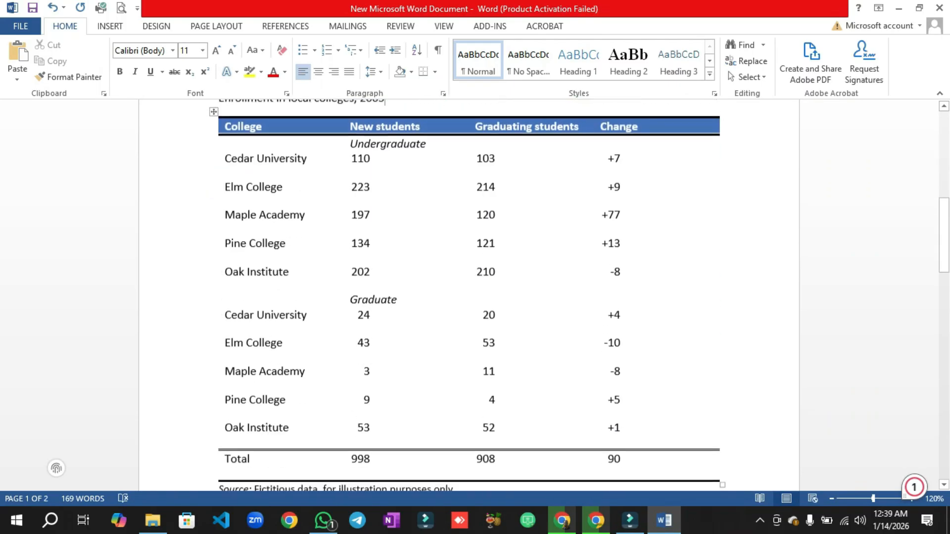